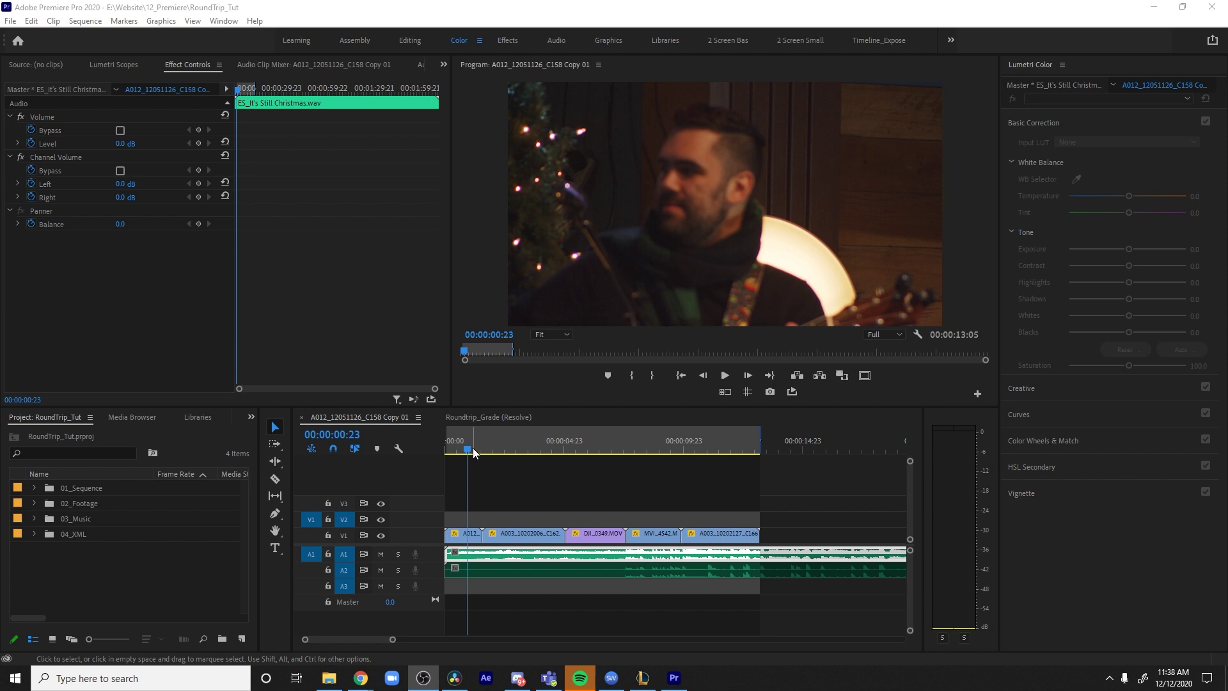
Scrub the playhead to 00:00:03:21, landing on the guitar close-up shot
{"action": "left_click_drag", "start_coordinate": [473, 450], "coordinate": [539, 451]}
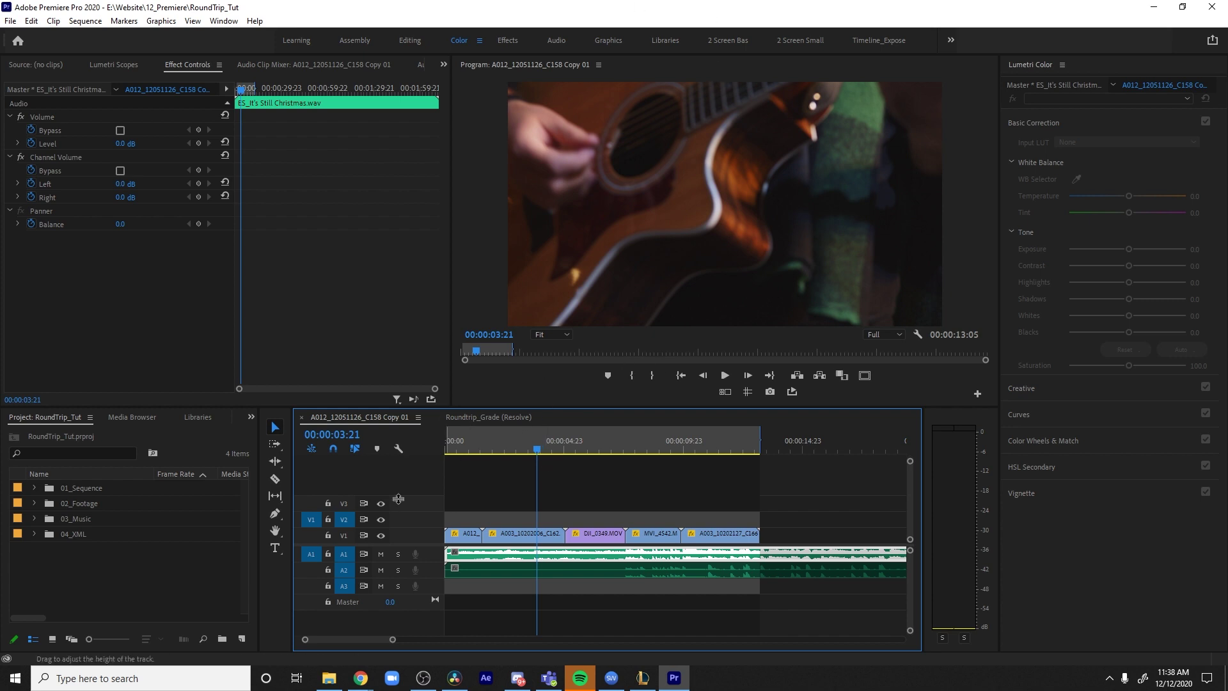
Add two new video tracks to the sequence
{"action": "right_click", "coordinate": [380, 475]}
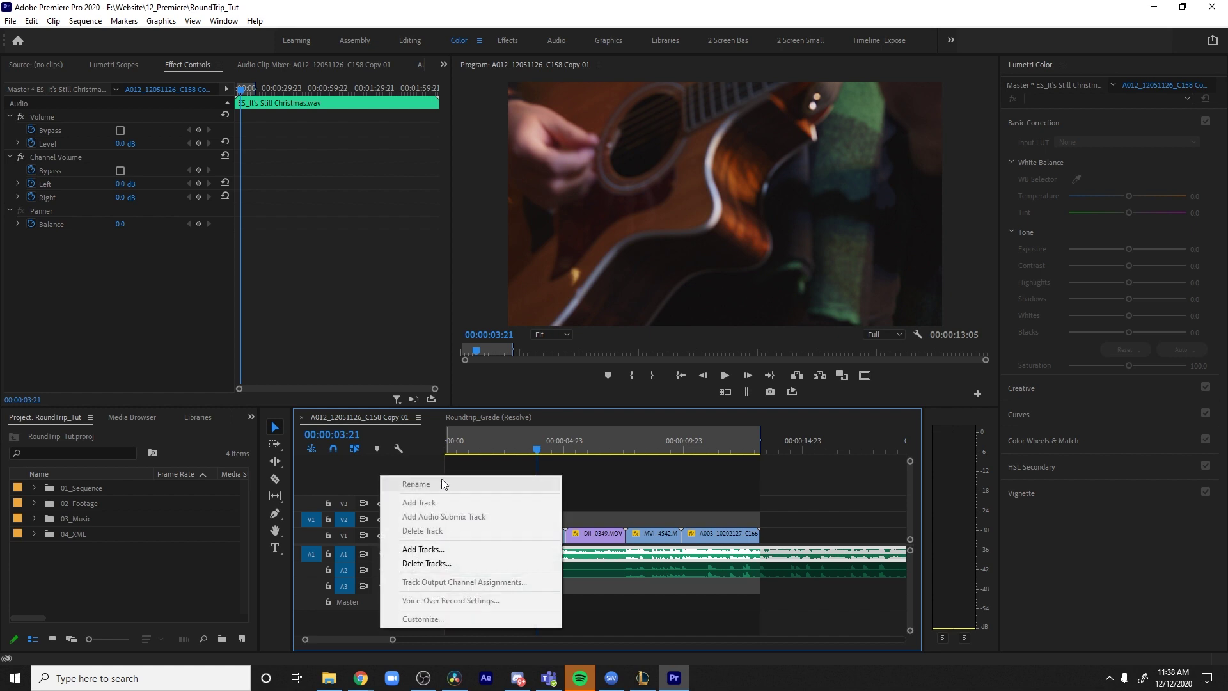
{"action": "left_click", "coordinate": [449, 549]}
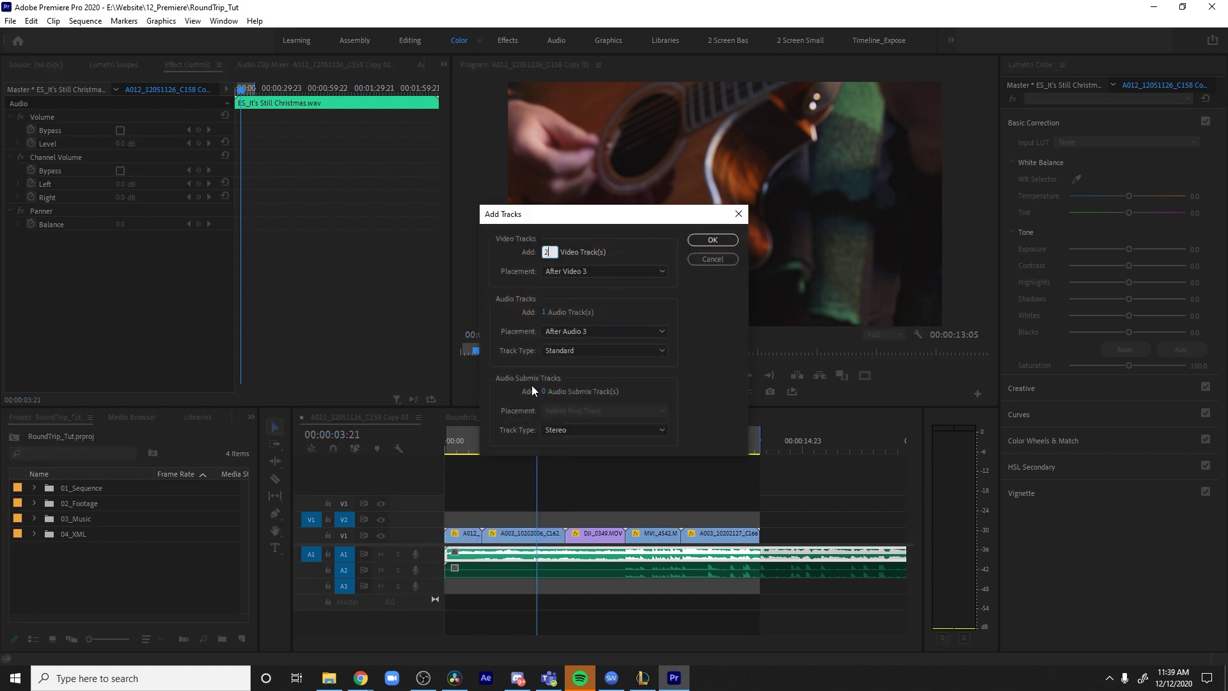
{"action": "type", "text": "2"}
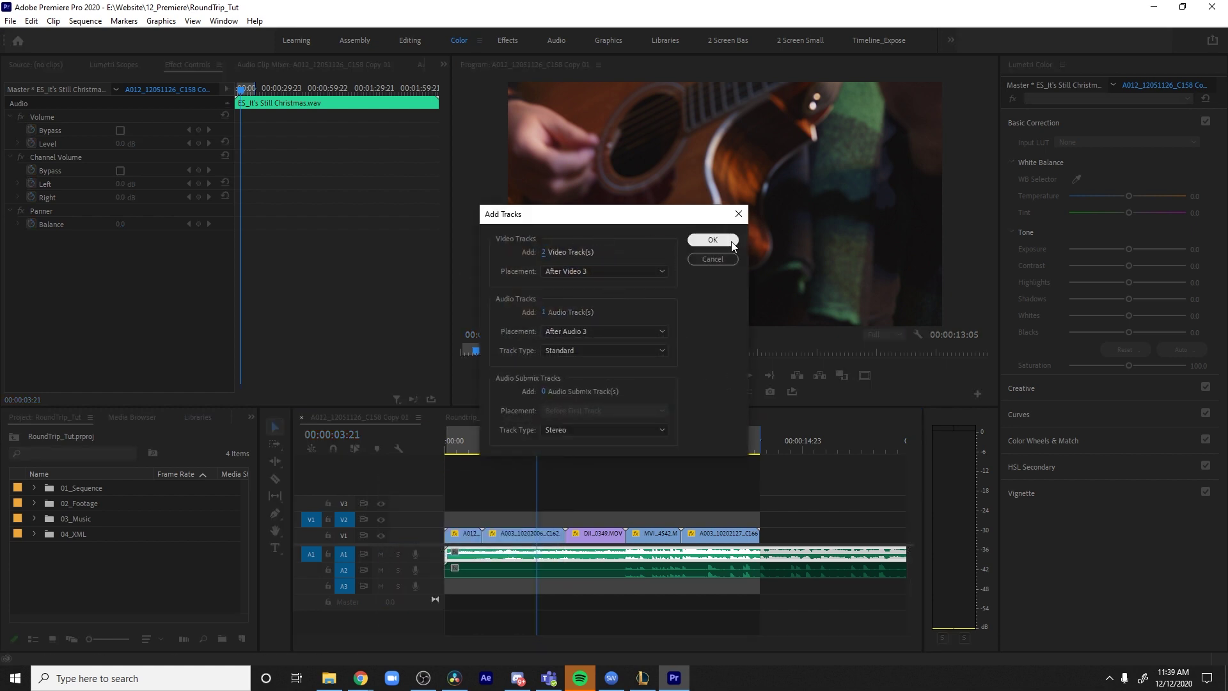
{"action": "left_click", "coordinate": [711, 240]}
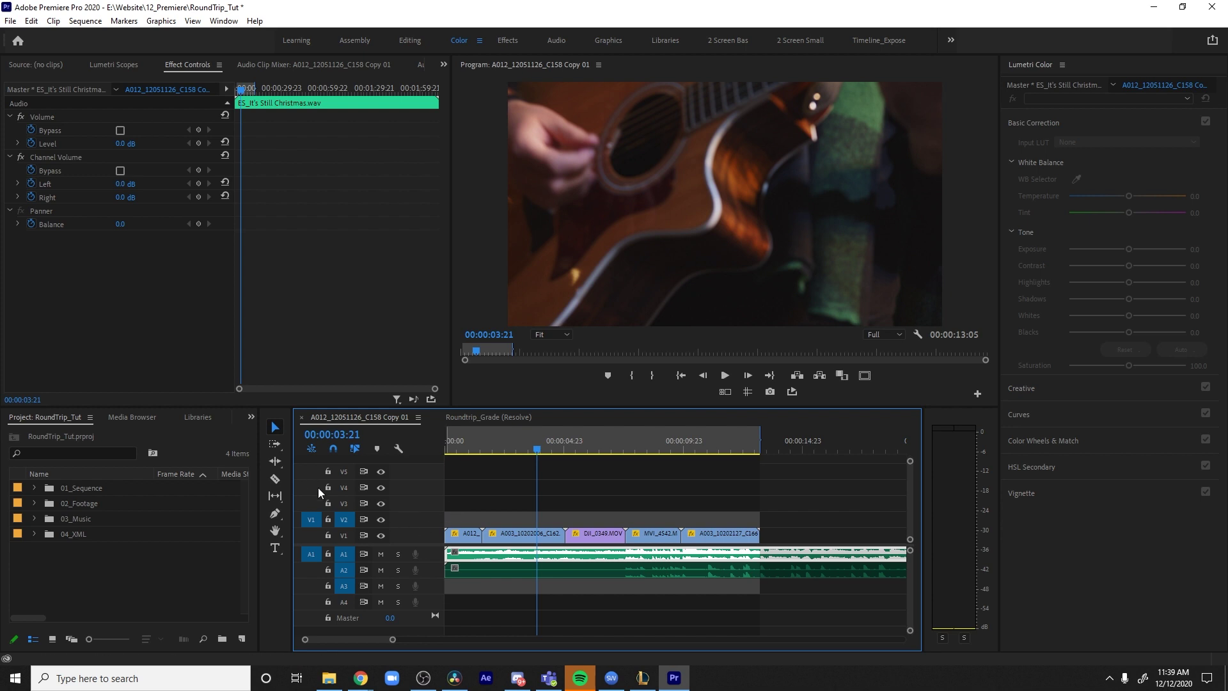
Create a 1920x1080 Adjustment Layer and place it on V2 above the opening clips
{"action": "left_click", "coordinate": [243, 481]}
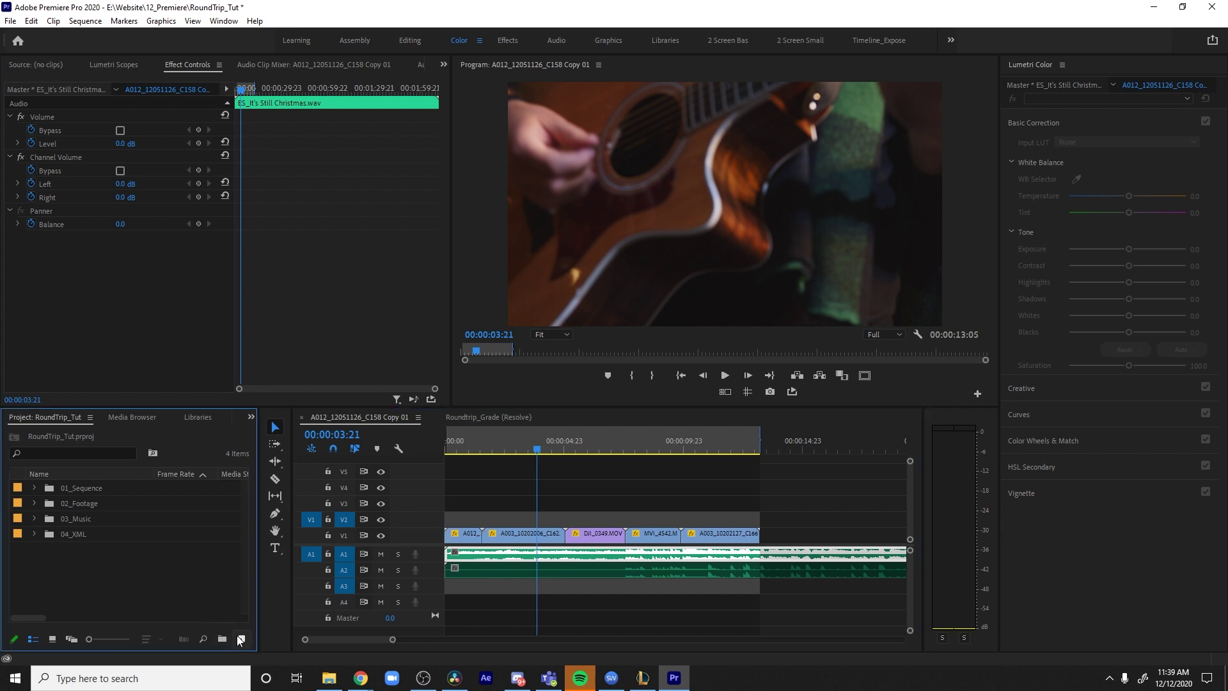
{"action": "left_click", "coordinate": [243, 638]}
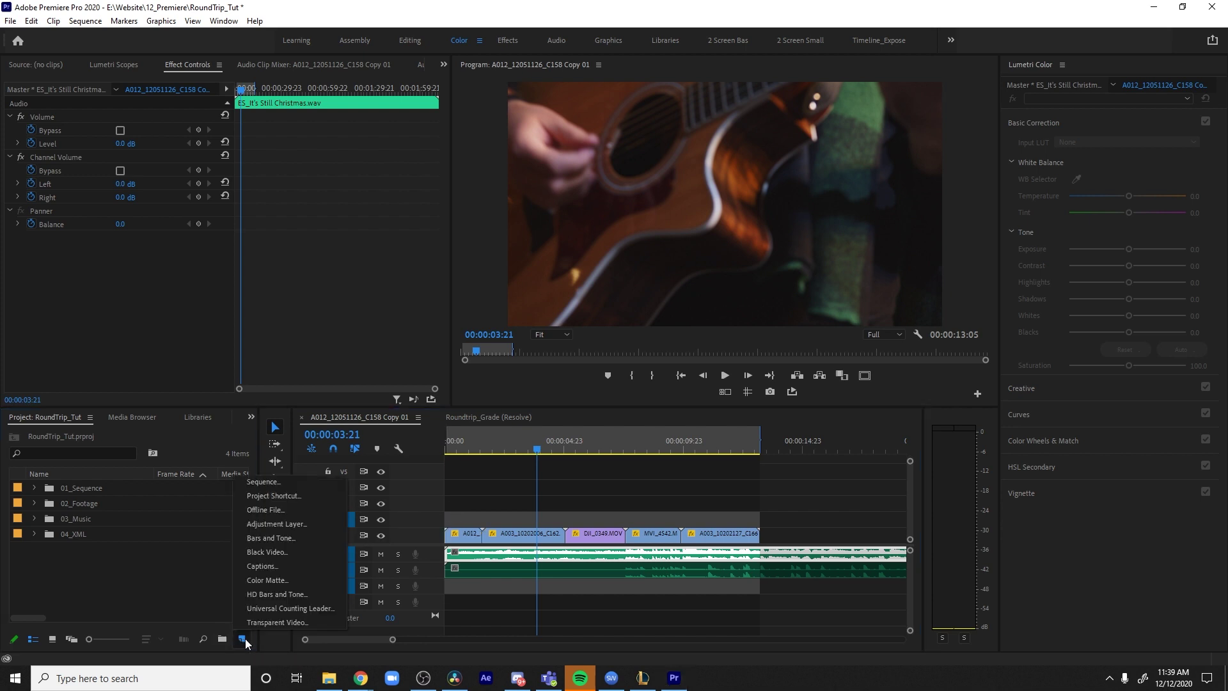
{"action": "left_click", "coordinate": [311, 511]}
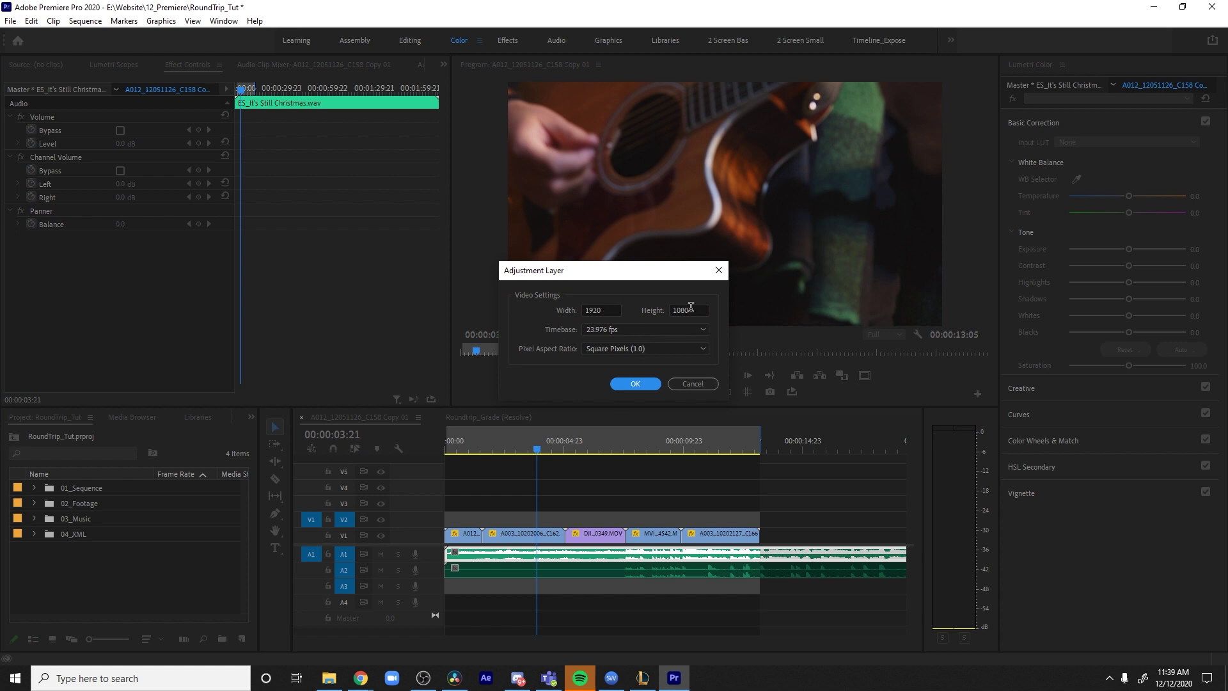
{"action": "left_click", "coordinate": [635, 383]}
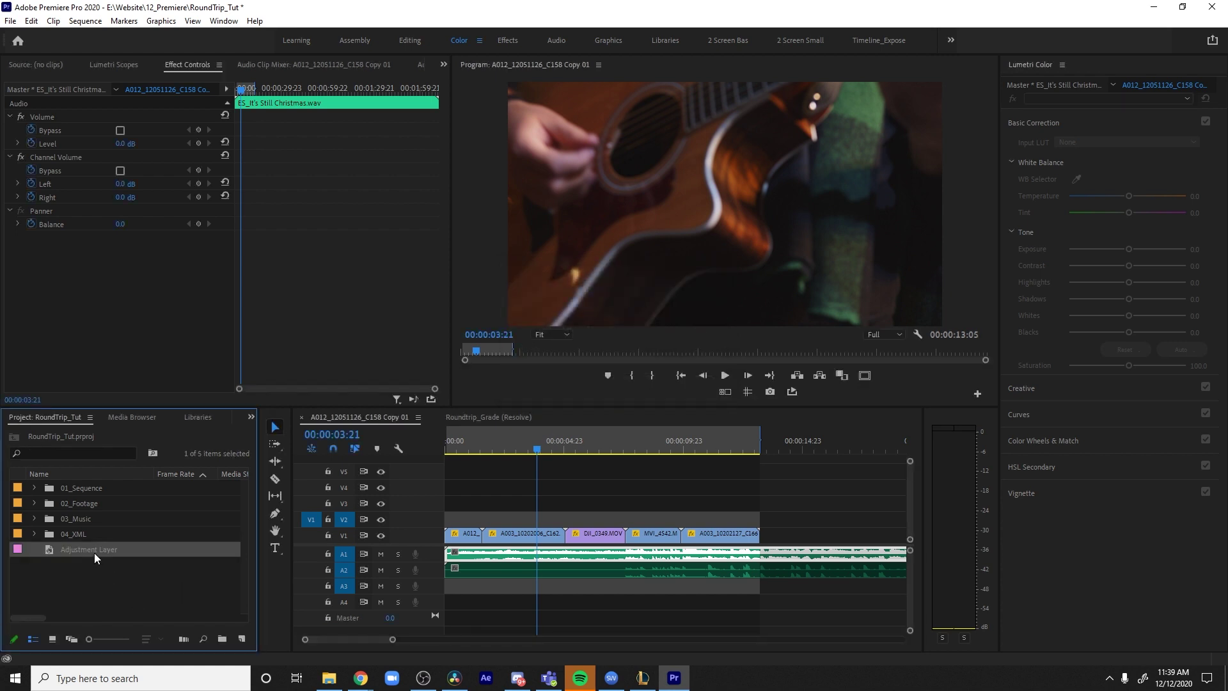
{"action": "left_click_drag", "start_coordinate": [94, 552], "coordinate": [460, 518]}
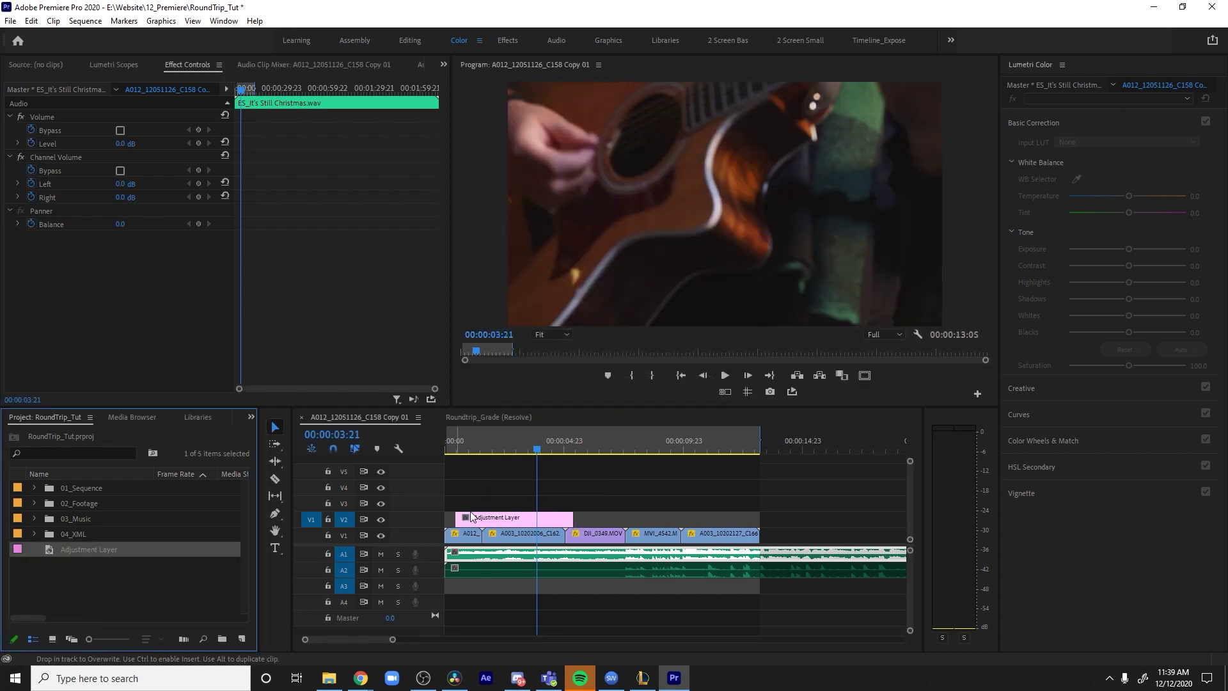
Trim away the adjustment layer before 00:00:01:04, just ahead of the cut
{"action": "left_click", "coordinate": [487, 443]}
{"action": "left_click_drag", "start_coordinate": [392, 639], "coordinate": [322, 639]}
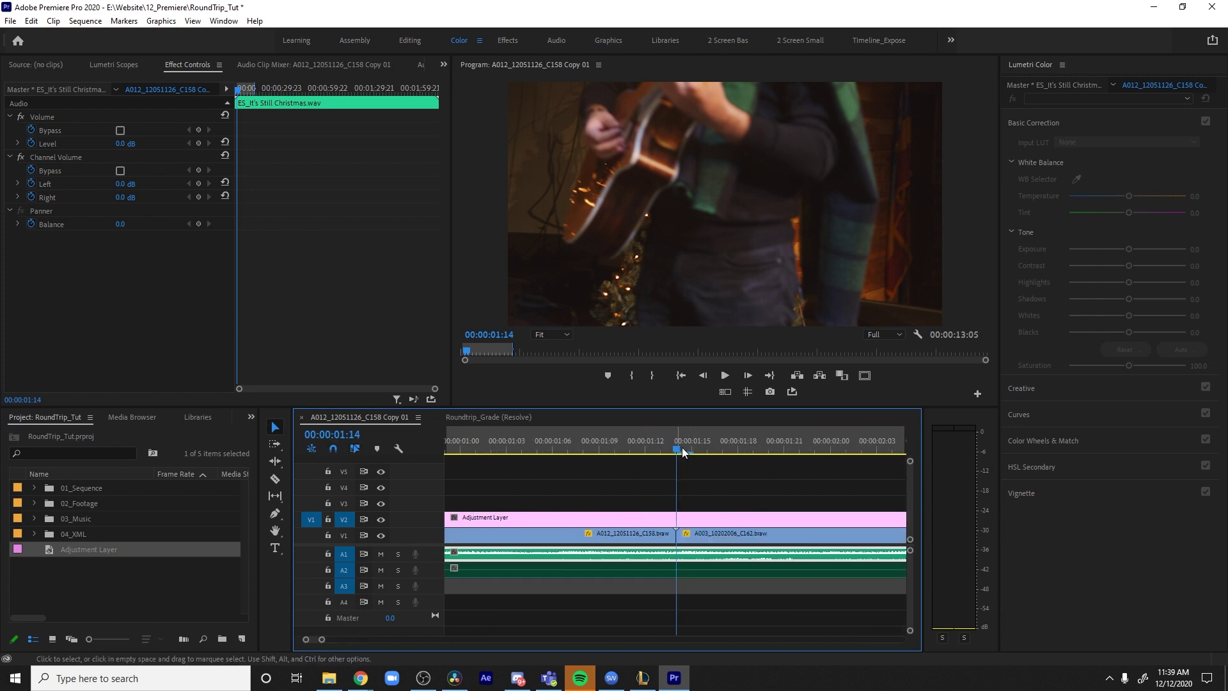
{"action": "left_click_drag", "start_coordinate": [322, 639], "coordinate": [333, 636]}
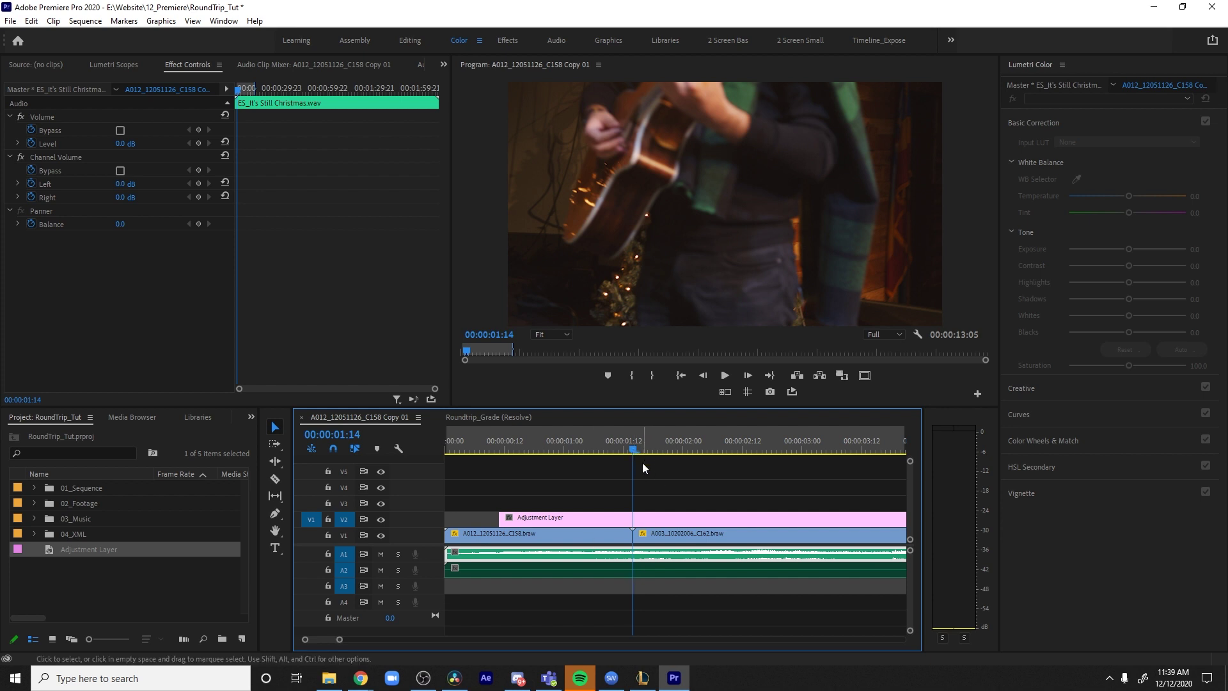
{"action": "key", "text": "shift"}
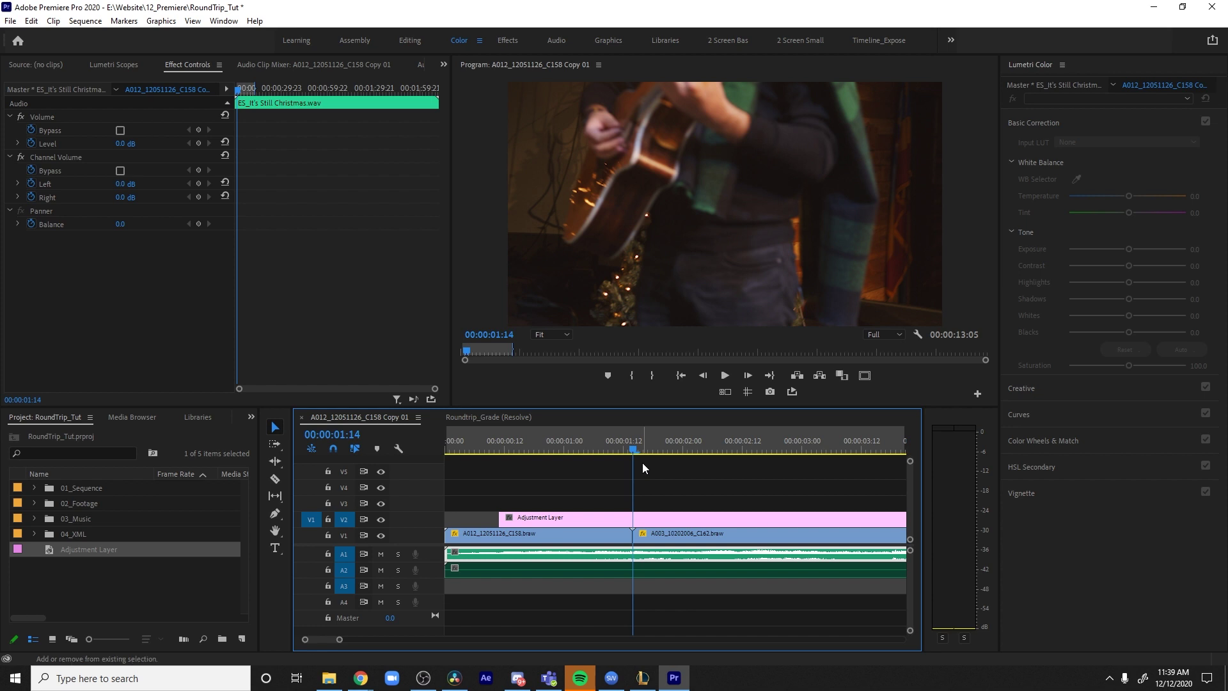
{"action": "key", "text": "shift+Left"}
{"action": "key", "text": "shift+Left"}
{"action": "key", "text": "c"}
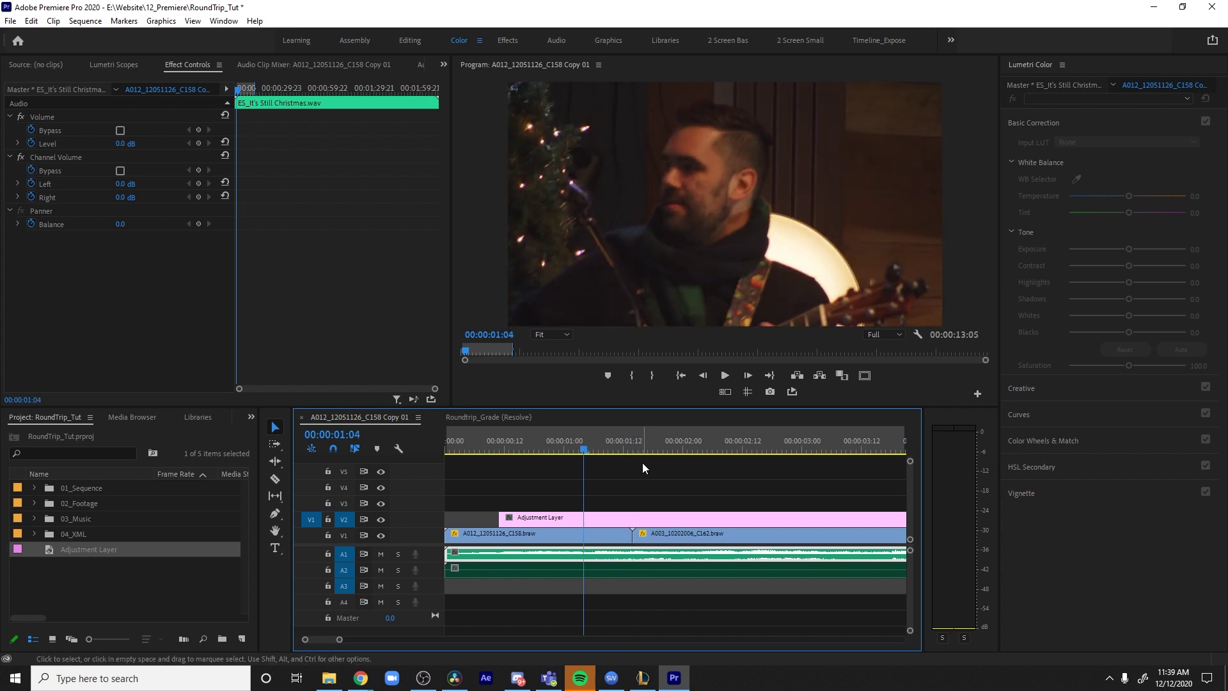
{"action": "left_click", "coordinate": [589, 519]}
{"action": "key", "text": "v"}
{"action": "left_click", "coordinate": [532, 520]}
{"action": "key", "text": "Delete"}
Trim the adjustment layer's end at 00:00:02:05
{"action": "key", "text": "Down"}
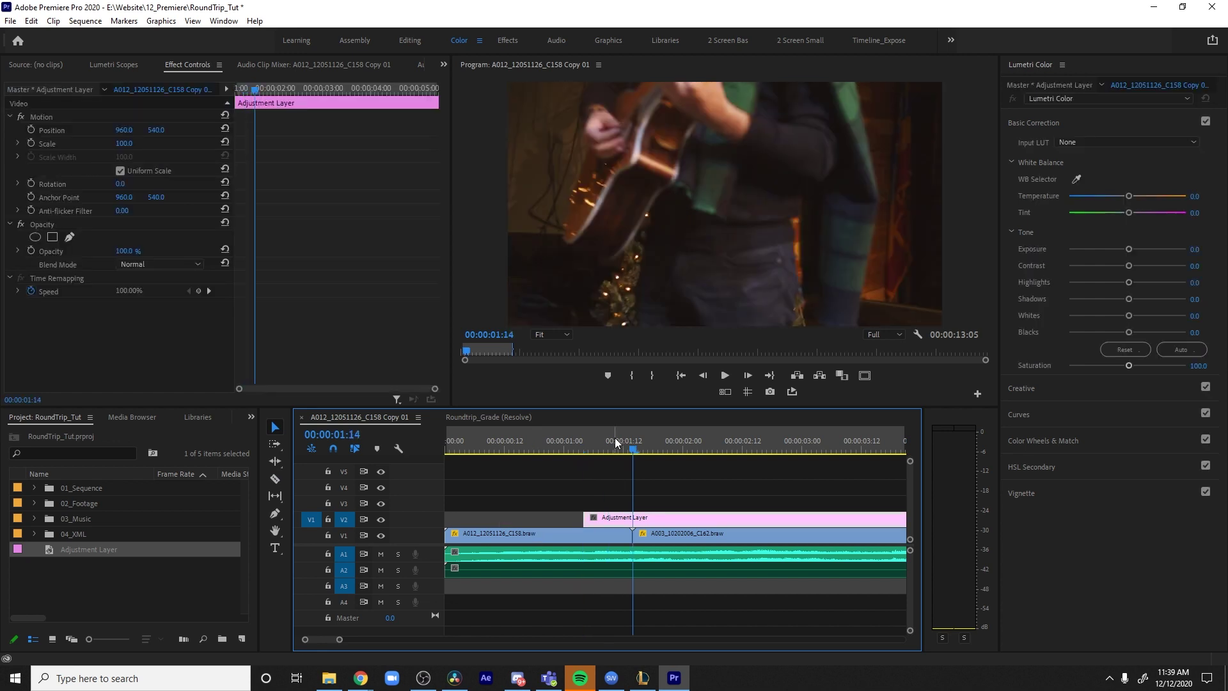
{"action": "key", "text": "shift+Right"}
{"action": "key", "text": "shift+Right"}
{"action": "key", "text": "shift+Right"}
{"action": "key", "text": "c"}
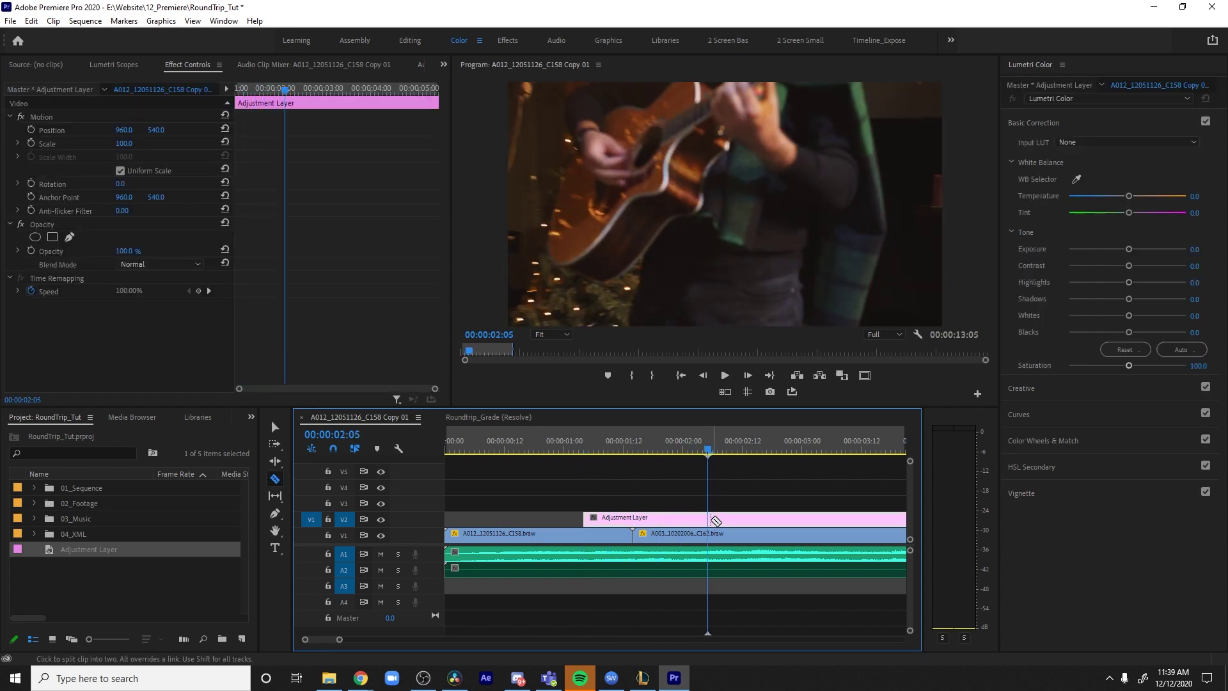
{"action": "left_click", "coordinate": [709, 519]}
{"action": "key", "text": "v"}
{"action": "left_click", "coordinate": [733, 520]}
{"action": "key", "text": "Delete"}
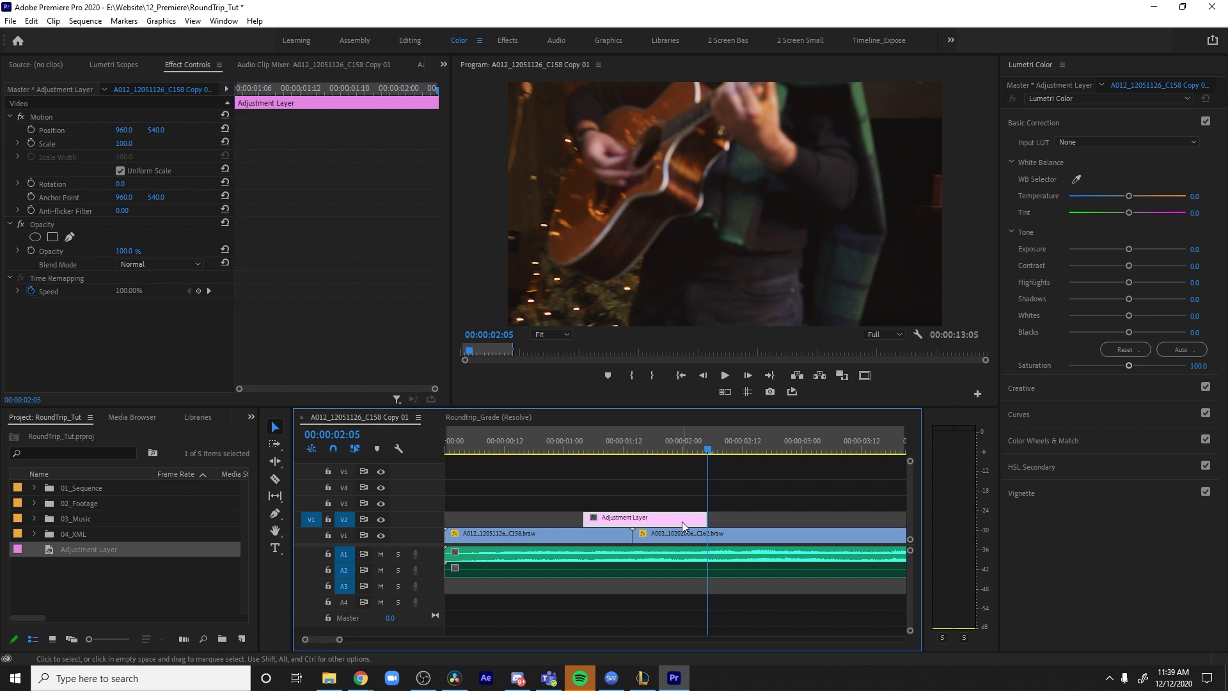
Copy the layer onto V3, remove the V2 copy's part before the cut, and show Effects
{"action": "left_click_drag", "start_coordinate": [658, 518], "coordinate": [655, 505]}
{"action": "key", "text": "c"}
{"action": "left_click", "coordinate": [633, 518]}
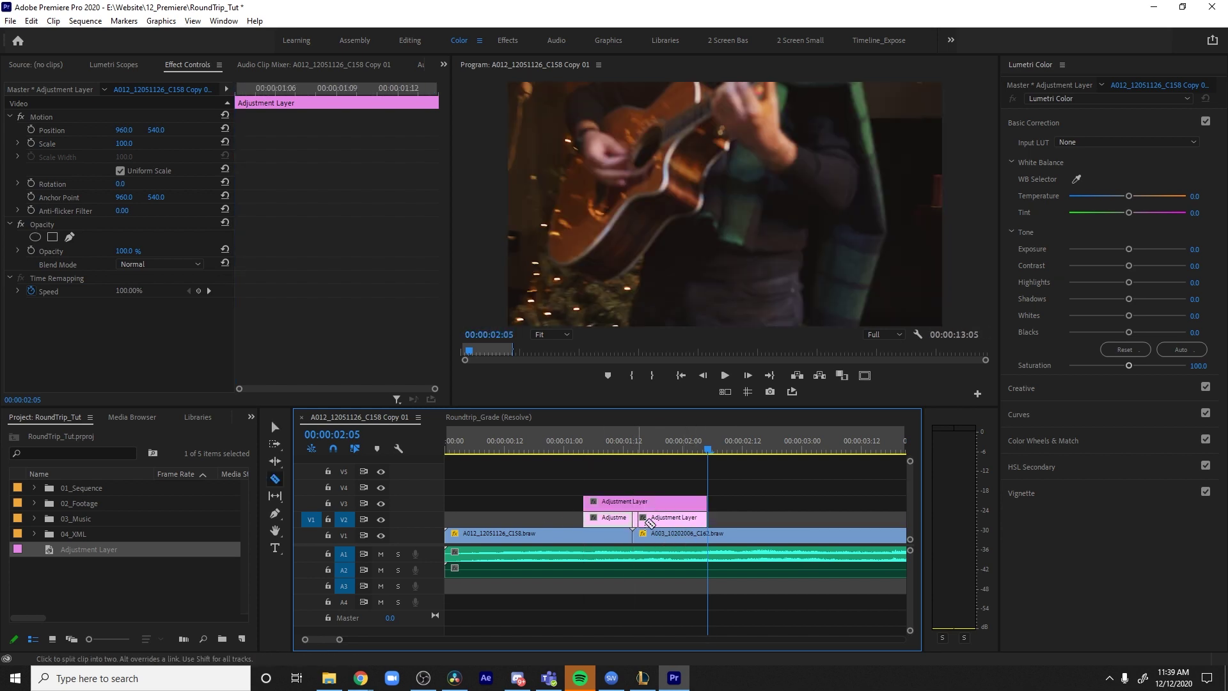
{"action": "key", "text": "v"}
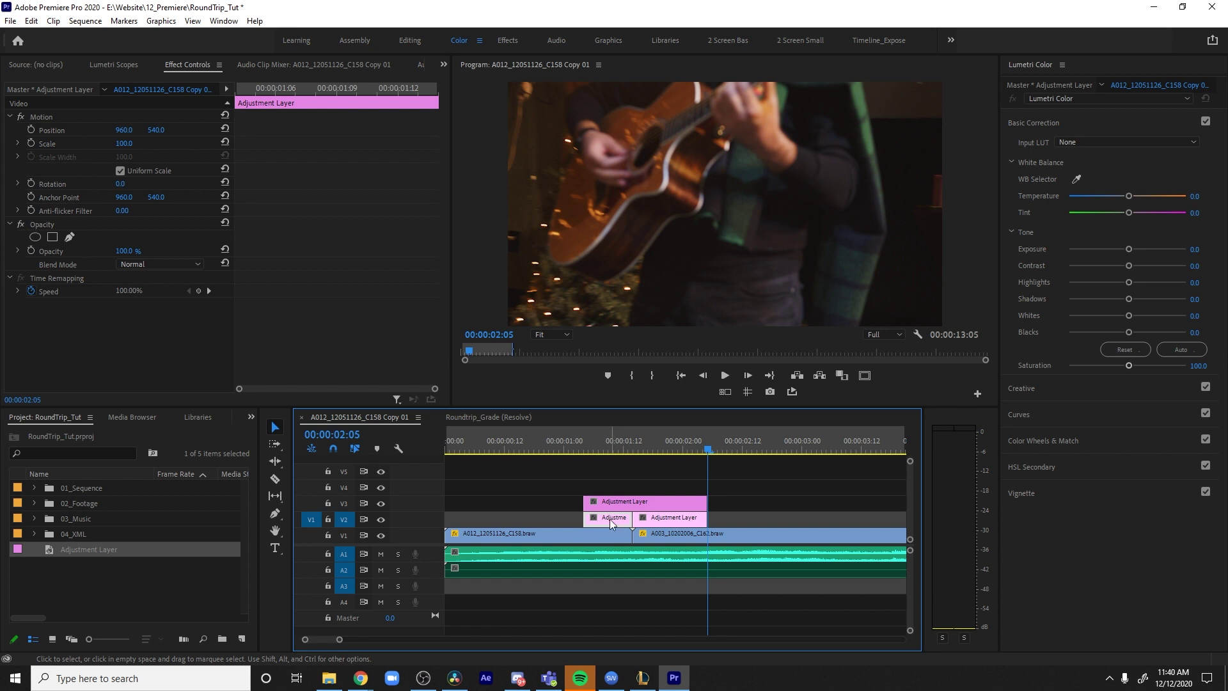
{"action": "left_click", "coordinate": [605, 447]}
{"action": "key", "text": "Delete"}
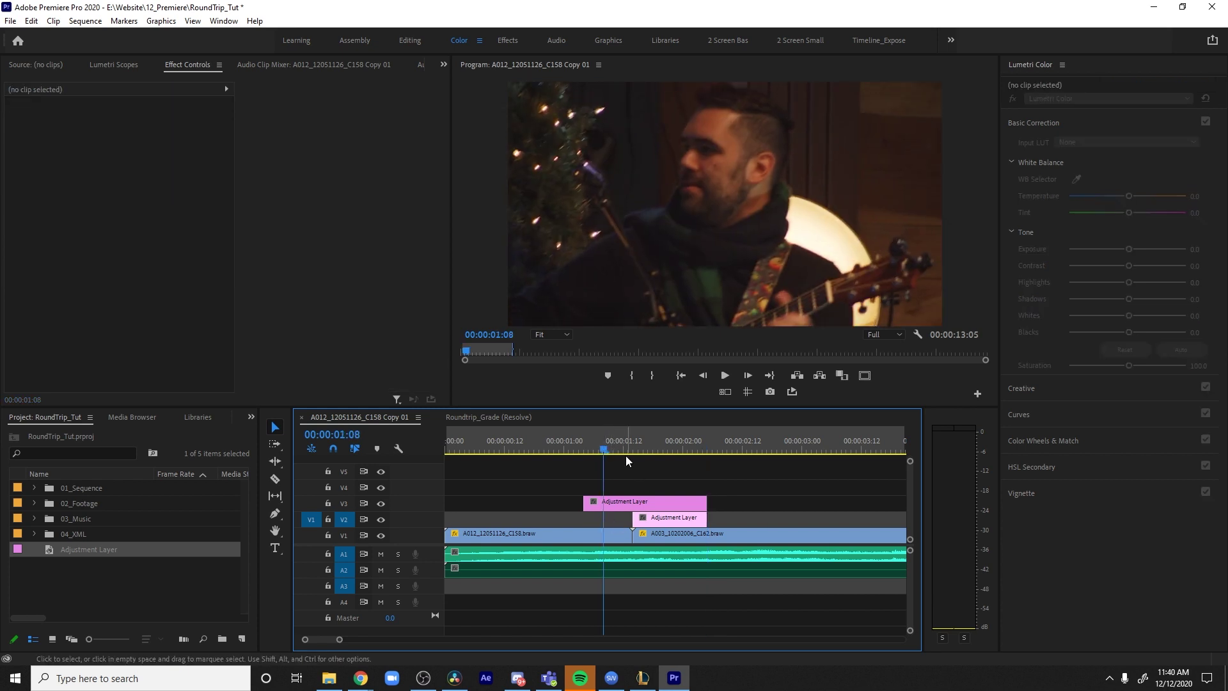
{"action": "left_click", "coordinate": [648, 447]}
{"action": "key", "text": "shift+7"}
{"action": "left_click", "coordinate": [78, 434]}
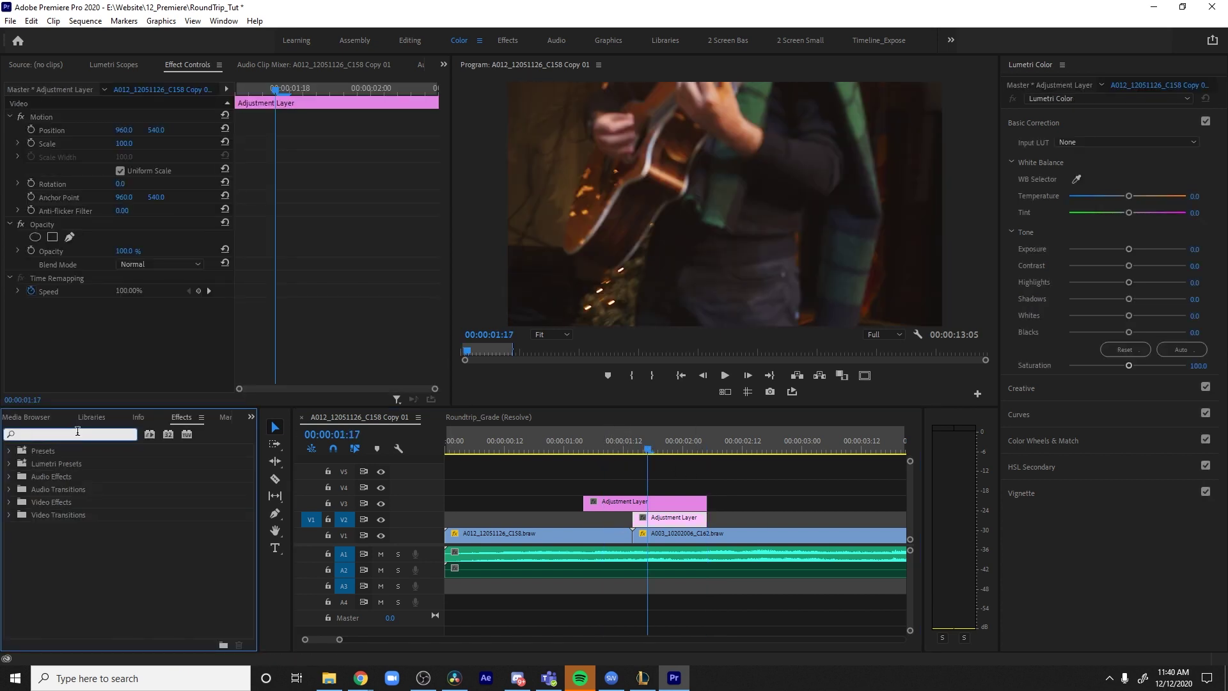
Find Replicate in Effects, drop it on the adjustment layer, and set Count to 3
{"action": "type", "text": "replicate"}
{"action": "left_click_drag", "start_coordinate": [61, 527], "coordinate": [156, 327]}
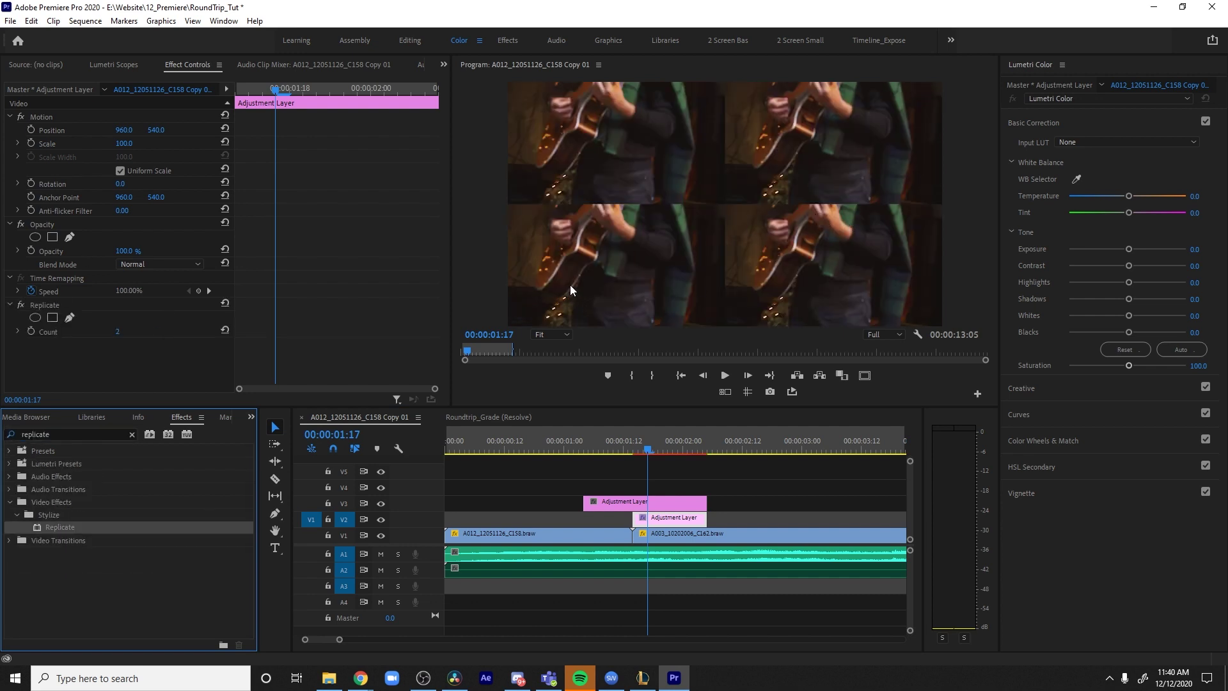
{"action": "left_click", "coordinate": [133, 329]}
{"action": "type", "text": "3"}
{"action": "key", "text": "Return"}
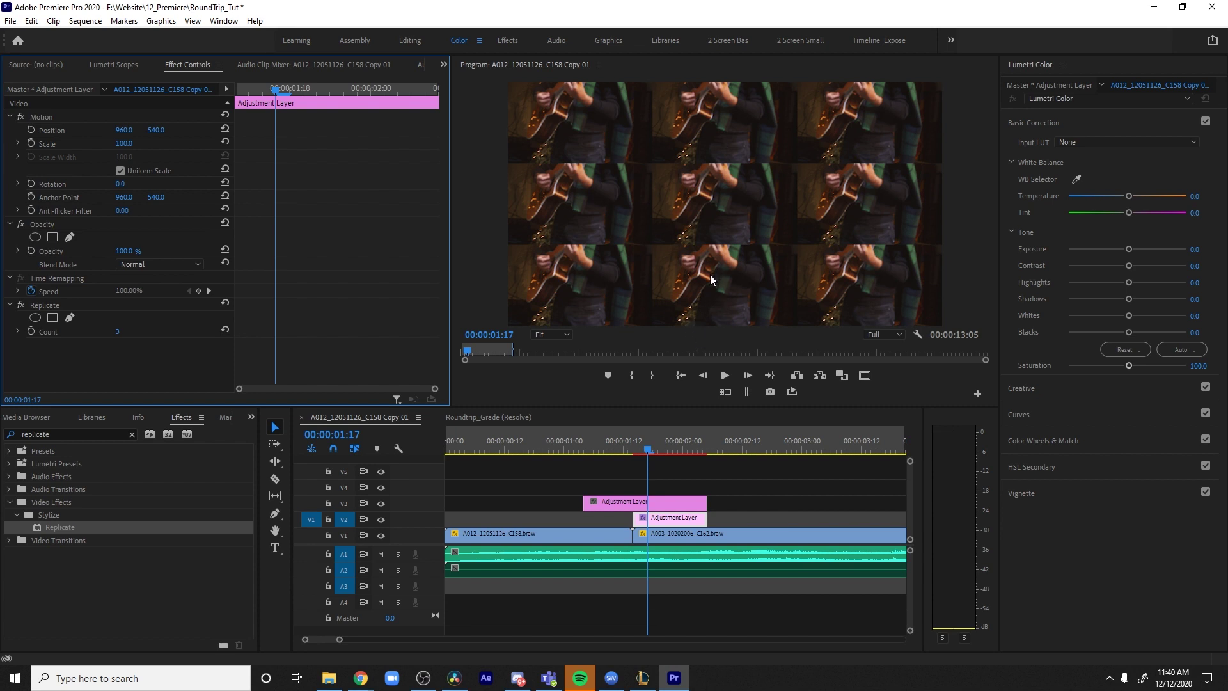
Search for Mirror and apply it to the V2 adjustment layer
{"action": "left_click", "coordinate": [70, 435]}
{"action": "type", "text": "mirror"}
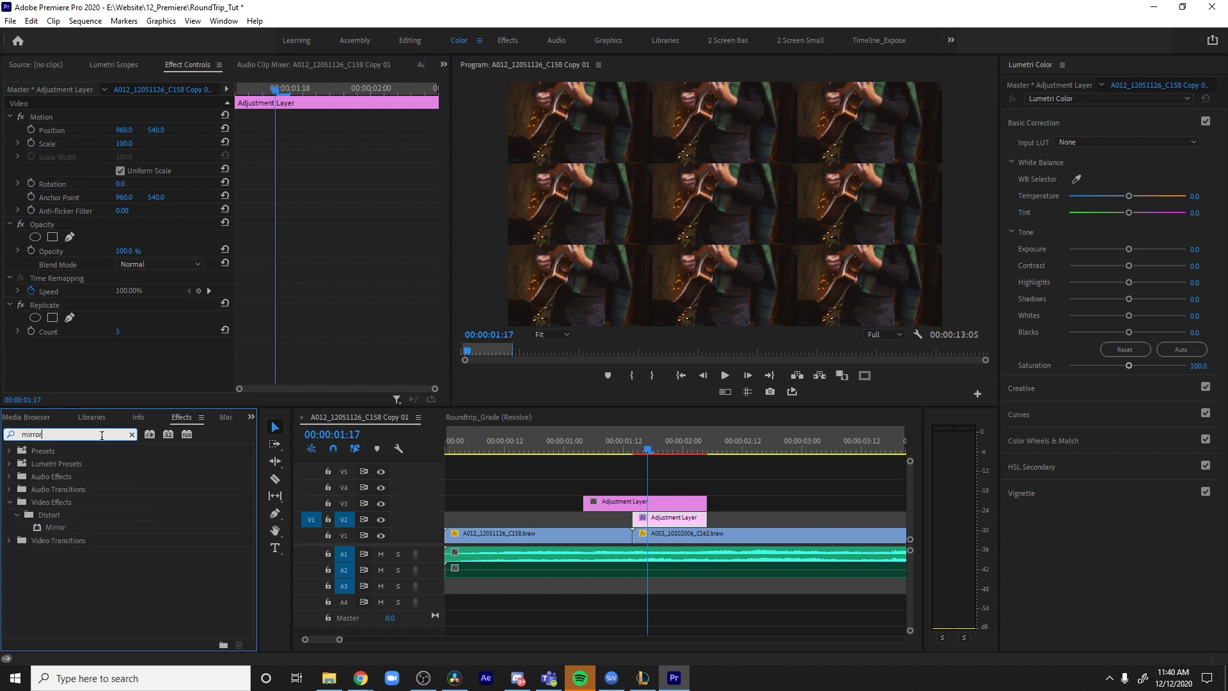
{"action": "left_click_drag", "start_coordinate": [71, 528], "coordinate": [677, 519]}
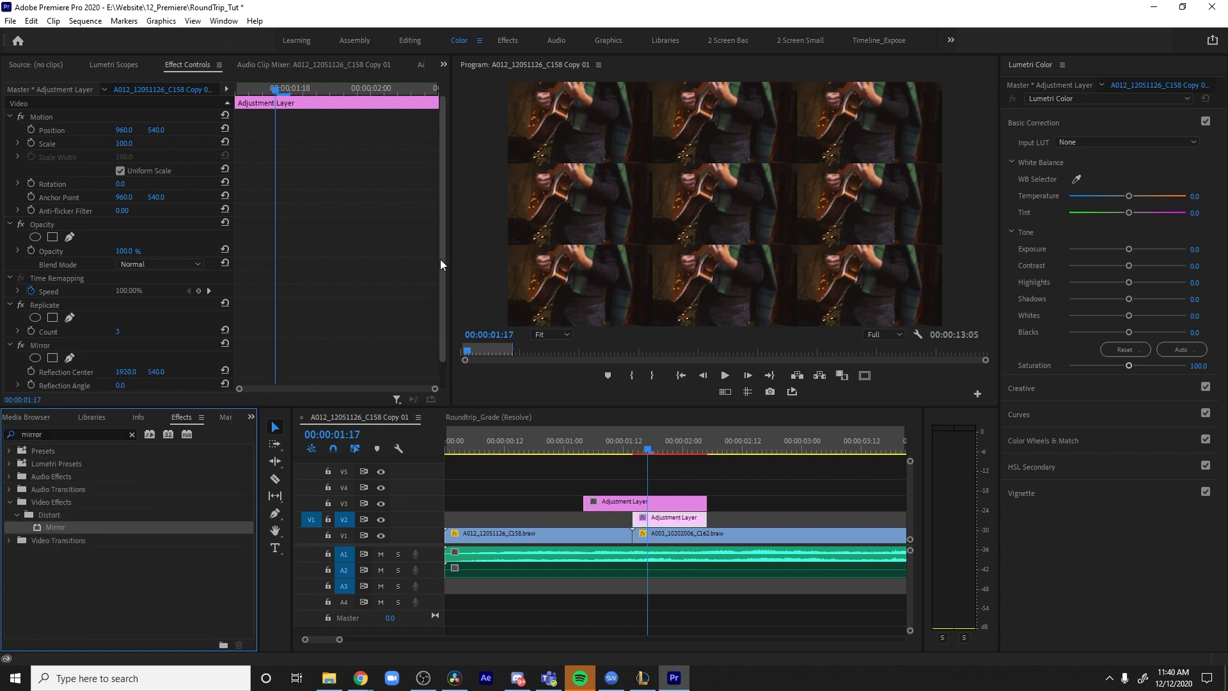
{"action": "left_click_drag", "start_coordinate": [440, 259], "coordinate": [440, 287]}
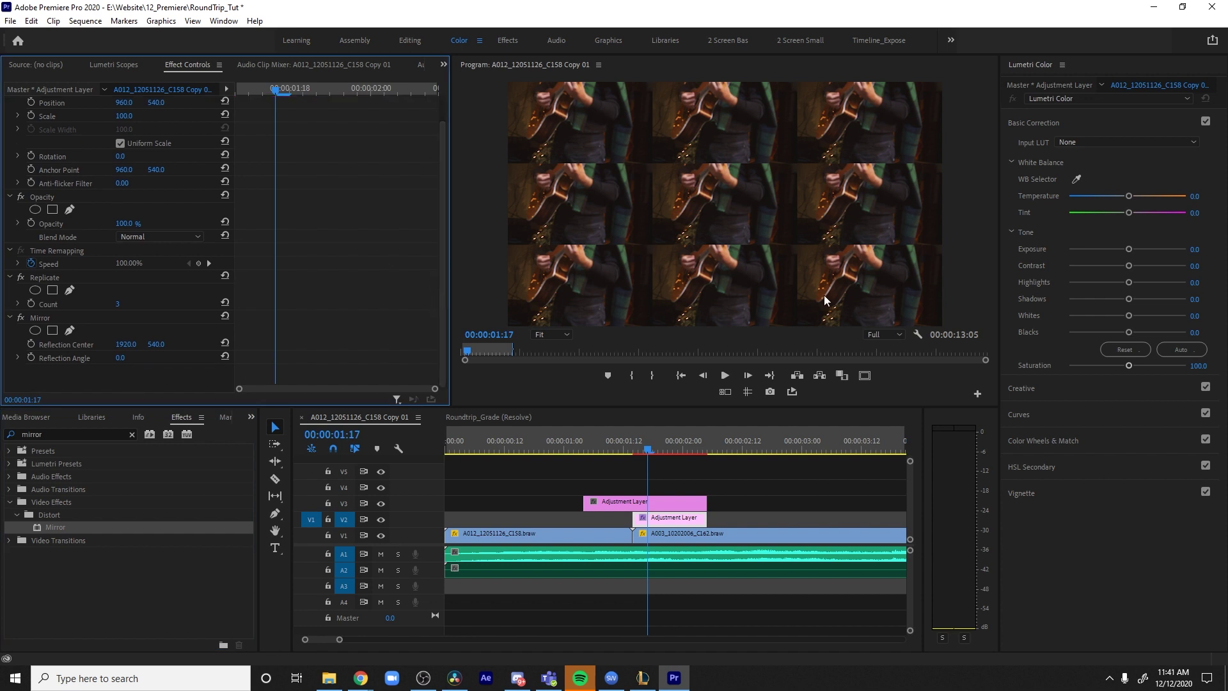
Scrub Mirror's Reflection Center X to about 1272 and toggle V2 output to compare
{"action": "left_click_drag", "start_coordinate": [126, 345], "coordinate": [12, 344]}
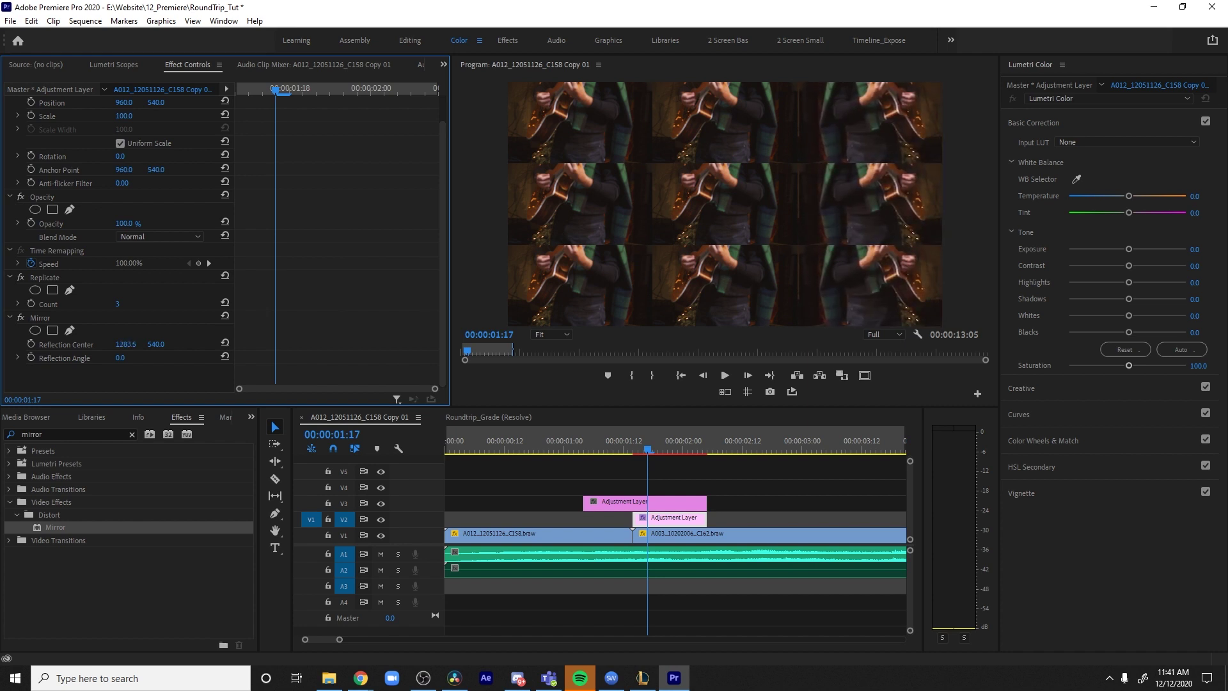
{"action": "left_click_drag", "start_coordinate": [12, 344], "coordinate": [11, 344]}
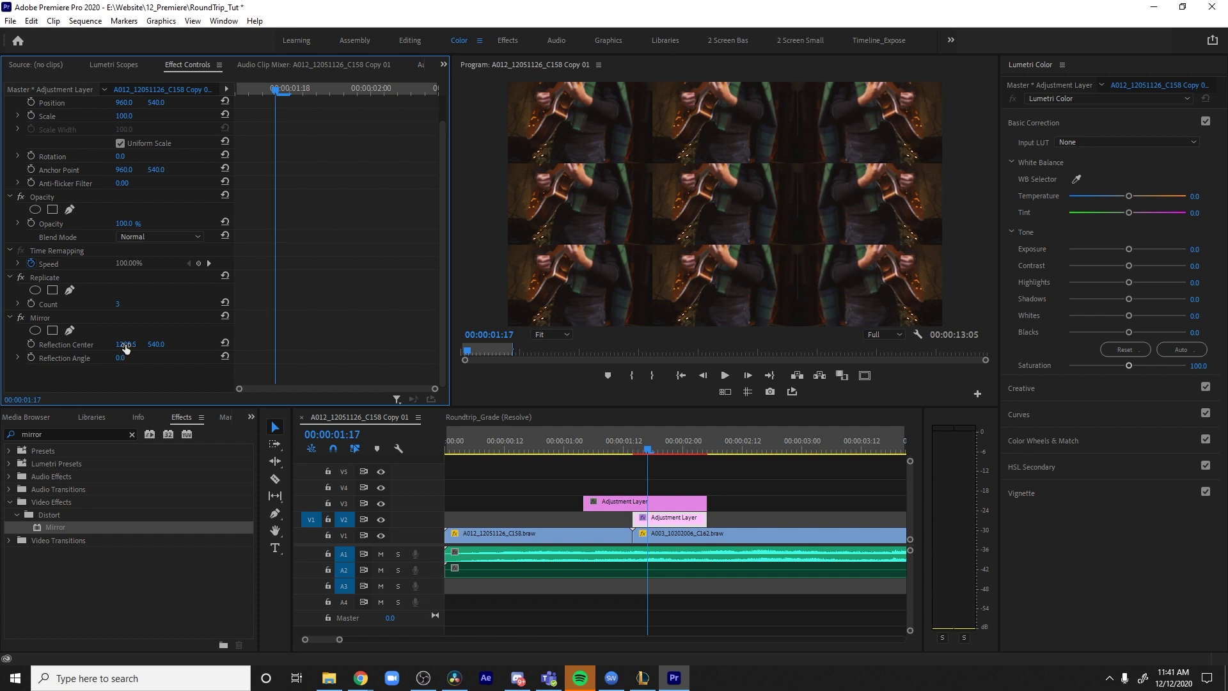
{"action": "left_click_drag", "start_coordinate": [123, 344], "coordinate": [120, 344]}
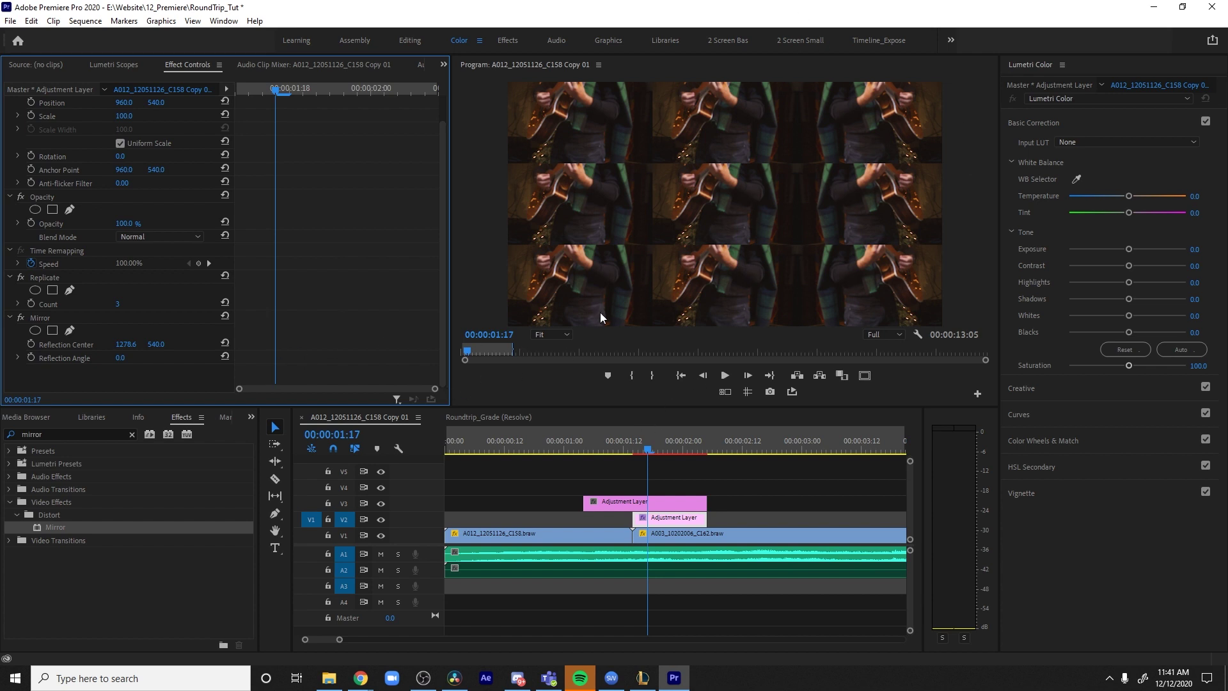
{"action": "left_click_drag", "start_coordinate": [127, 346], "coordinate": [156, 346]}
{"action": "left_click", "coordinate": [381, 519]}
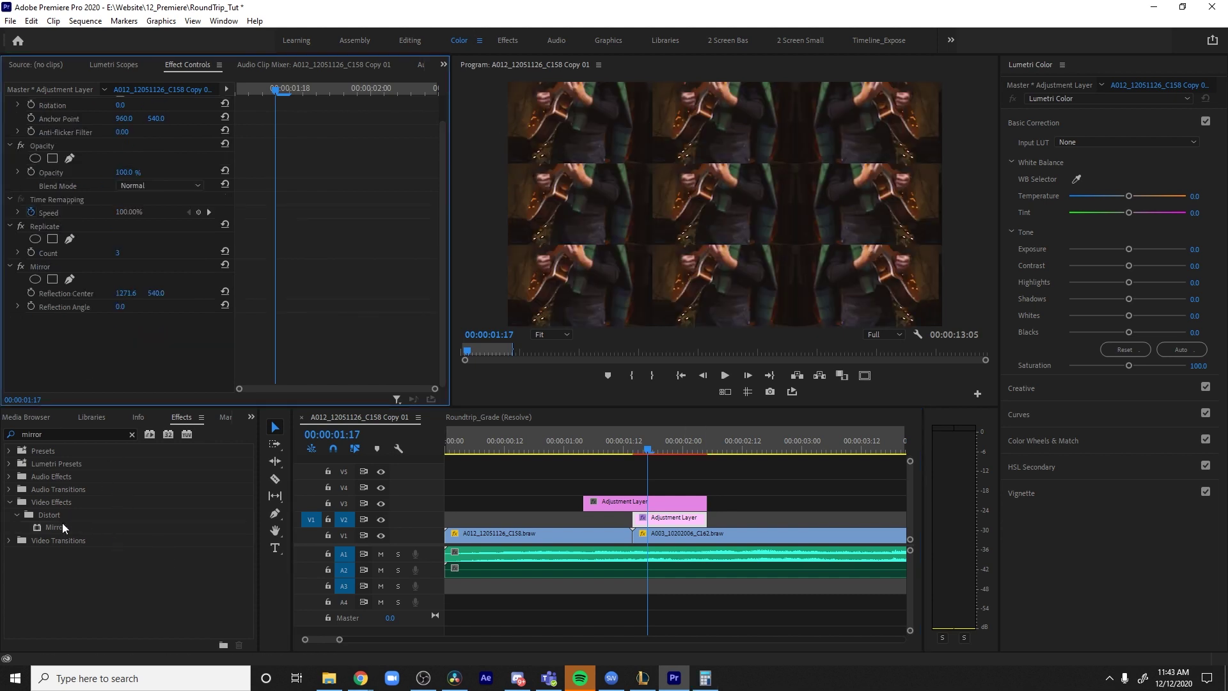
{"action": "left_click_drag", "start_coordinate": [63, 524], "coordinate": [296, 404]}
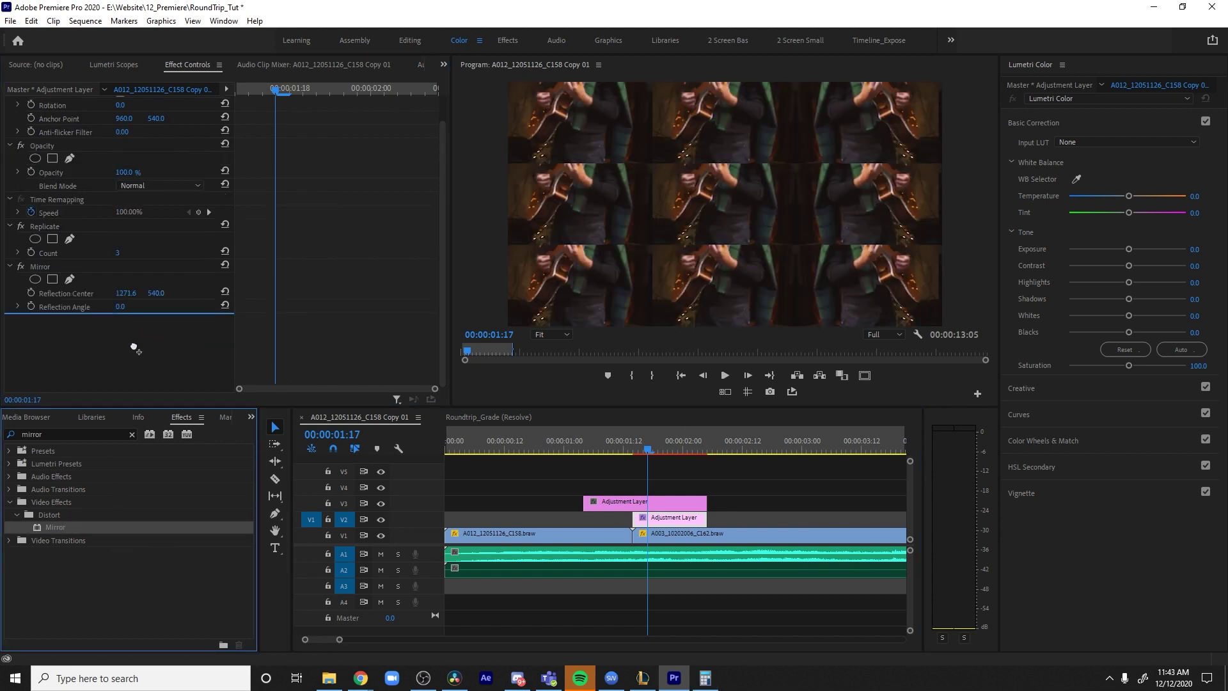
Add a second Mirror with a 90° reflection angle and move its centre lower
{"action": "left_click_drag", "start_coordinate": [134, 348], "coordinate": [133, 352]}
{"action": "left_click", "coordinate": [125, 362]}
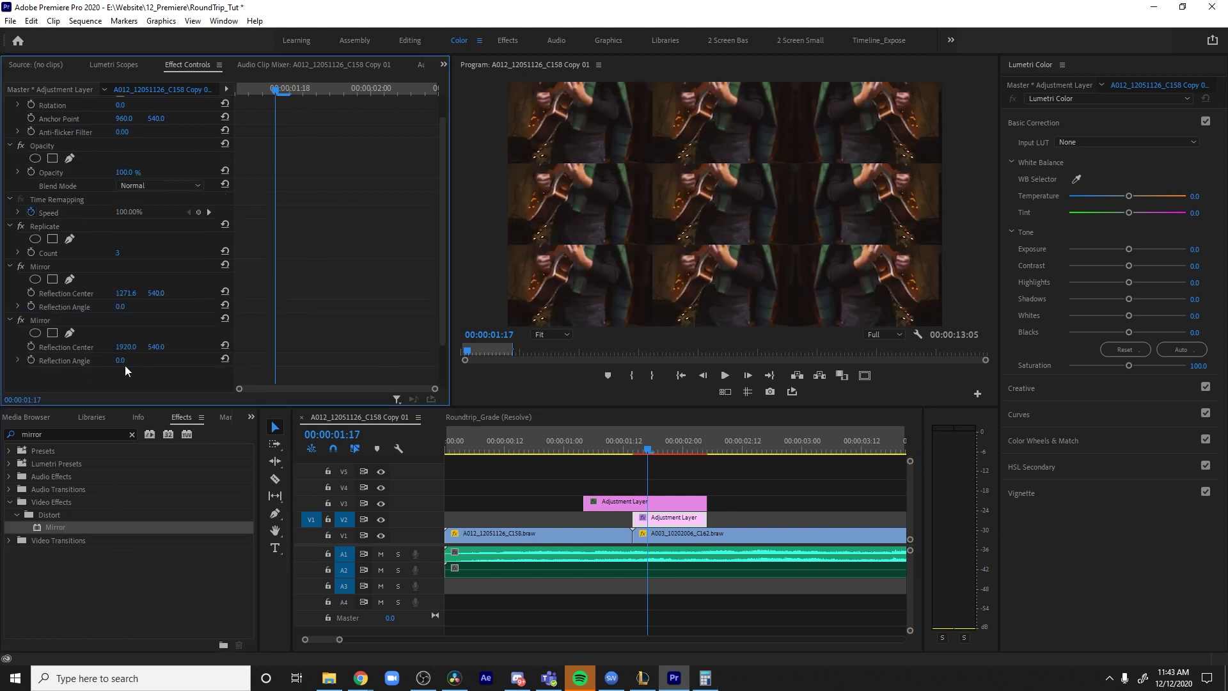
{"action": "left_click", "coordinate": [121, 360]}
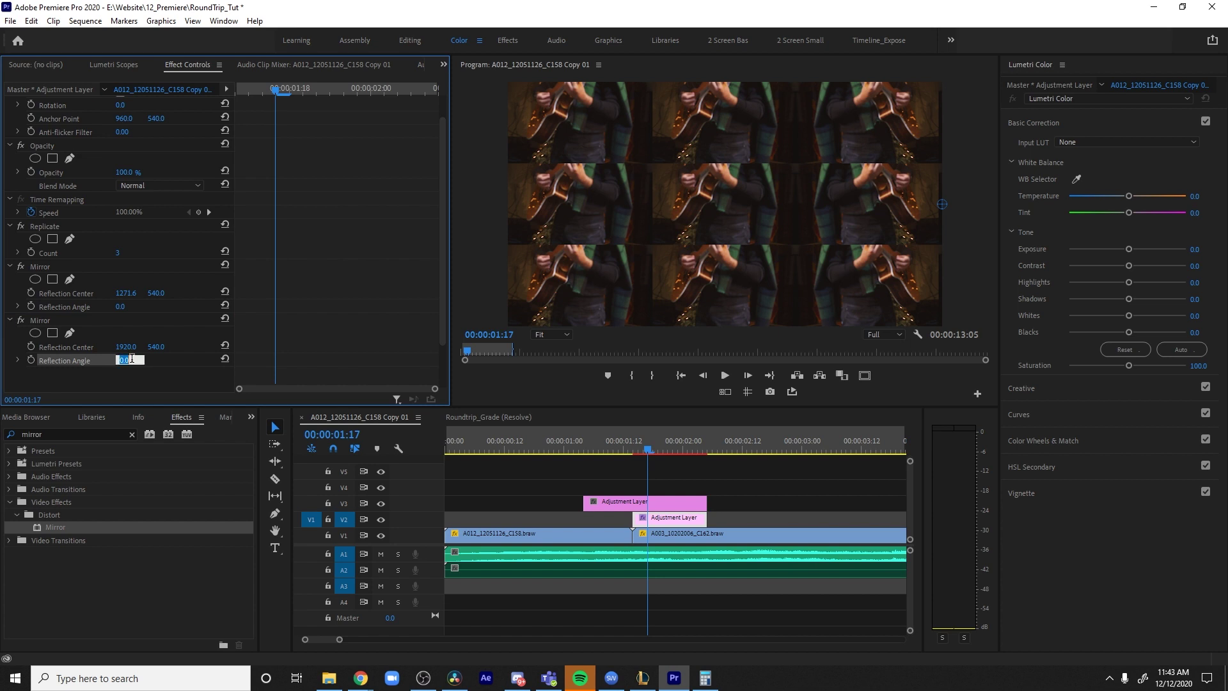
{"action": "type", "text": "90"}
{"action": "key", "text": "Return"}
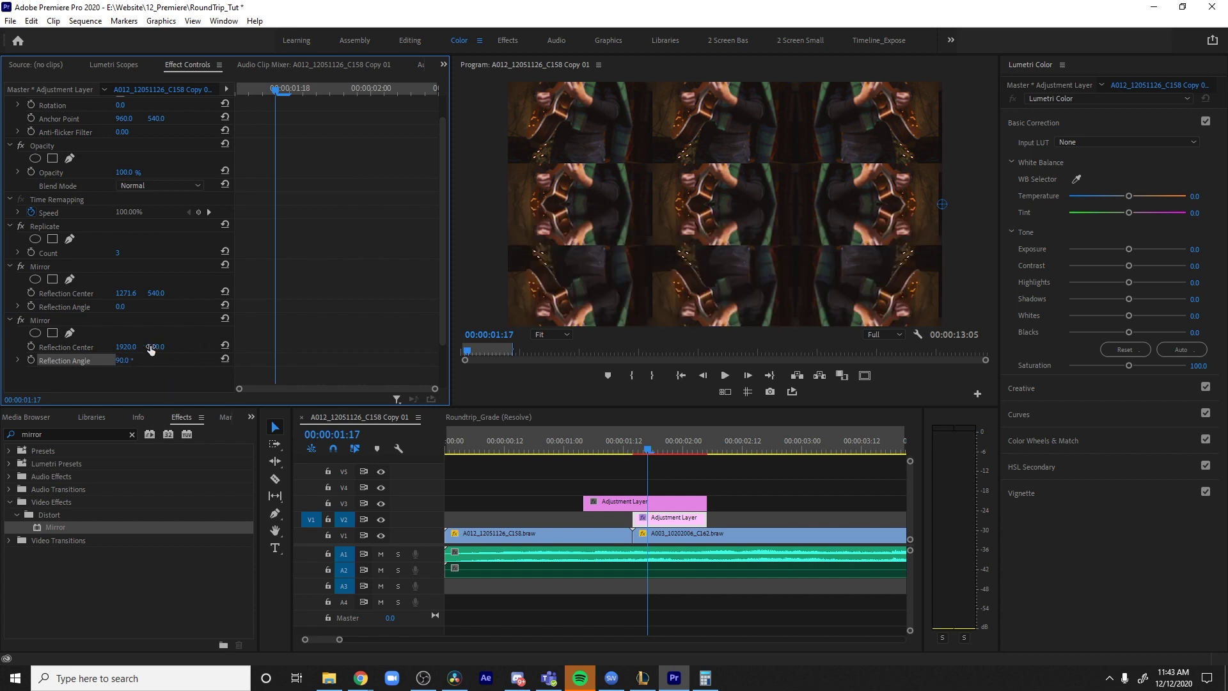
{"action": "left_click_drag", "start_coordinate": [151, 349], "coordinate": [259, 348]}
Add a third Mirror at 180° with its reflection centre near 640 px
{"action": "left_click_drag", "start_coordinate": [67, 532], "coordinate": [95, 383]}
{"action": "scroll", "coordinate": [306, 246], "scroll_direction": "down", "scroll_amount": 2}
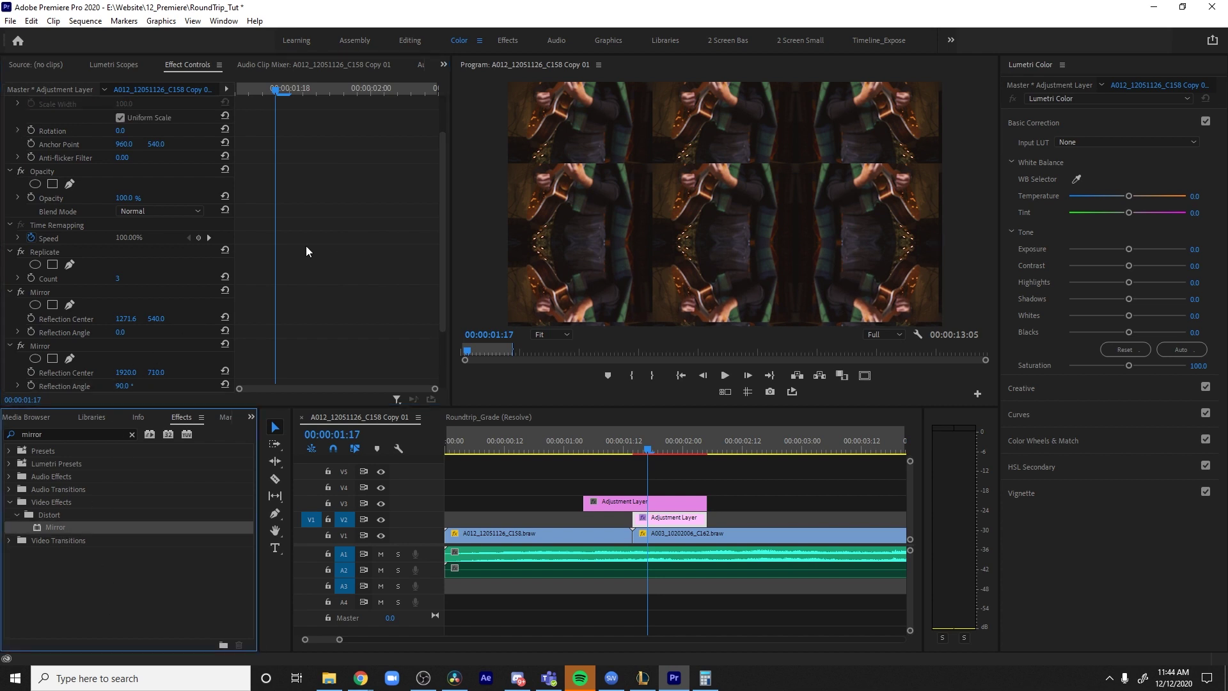
{"action": "left_click", "coordinate": [125, 357]}
{"action": "type", "text": "180"}
{"action": "key", "text": "Return"}
{"action": "left_click_drag", "start_coordinate": [125, 344], "coordinate": [38, 379]}
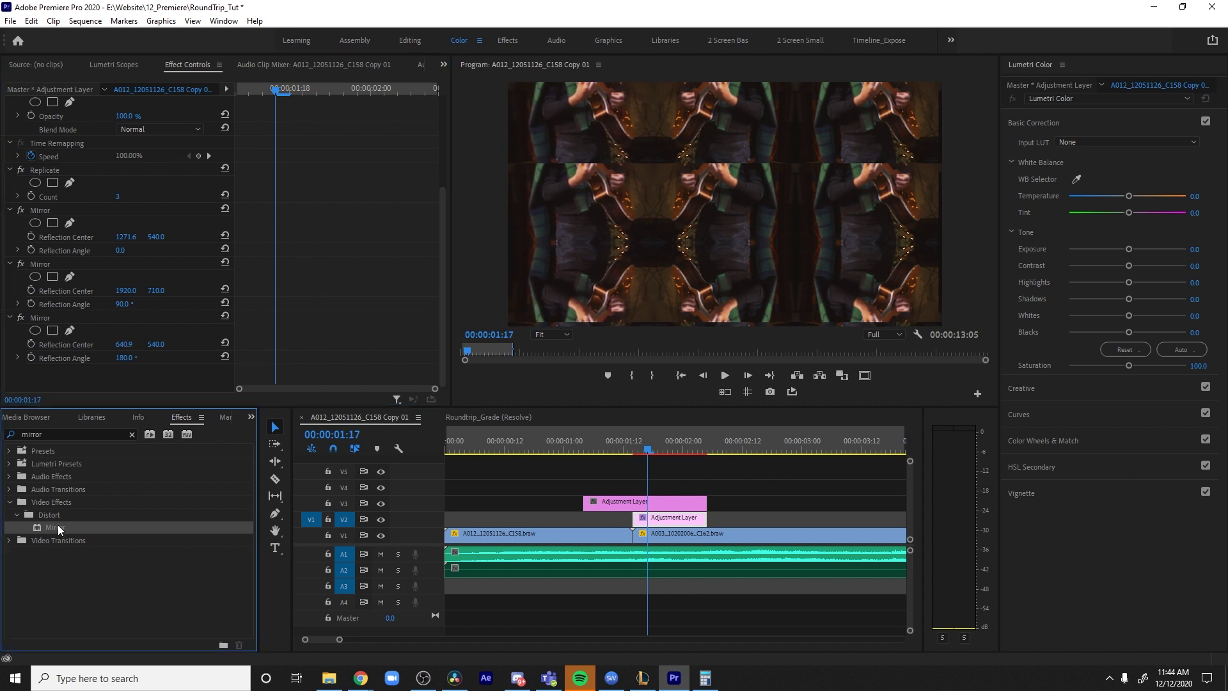
Add a fourth Mirror at 270° and move its reflection line higher
{"action": "left_click_drag", "start_coordinate": [58, 524], "coordinate": [361, 256]}
{"action": "scroll", "coordinate": [361, 256], "scroll_direction": "down", "scroll_amount": 1}
{"action": "left_click", "coordinate": [123, 360]}
{"action": "type", "text": "270"}
{"action": "key", "text": "Return"}
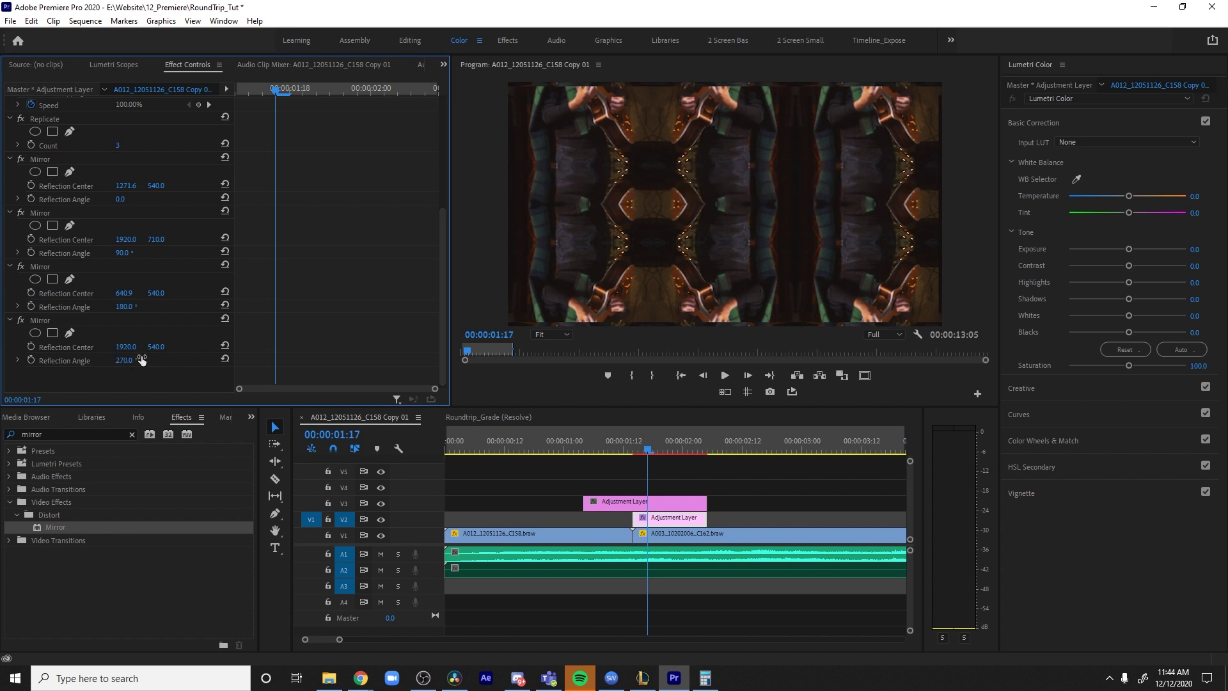
{"action": "left_click_drag", "start_coordinate": [156, 347], "coordinate": [99, 346]}
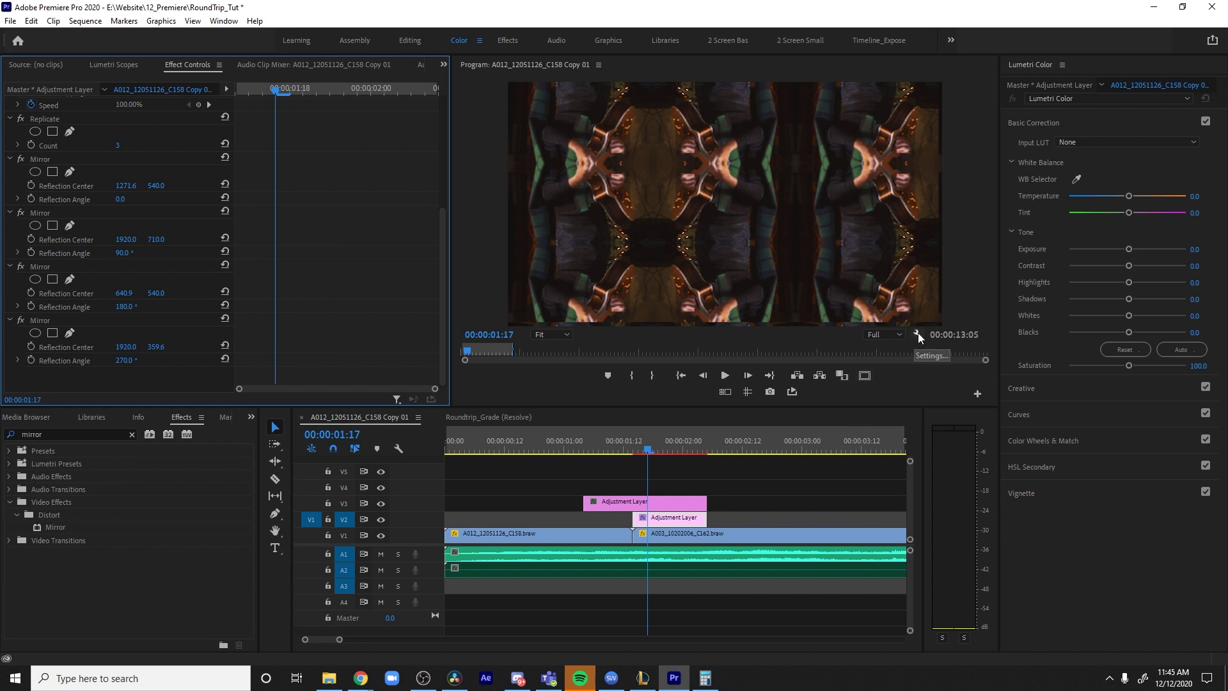
{"action": "left_click", "coordinate": [663, 501]}
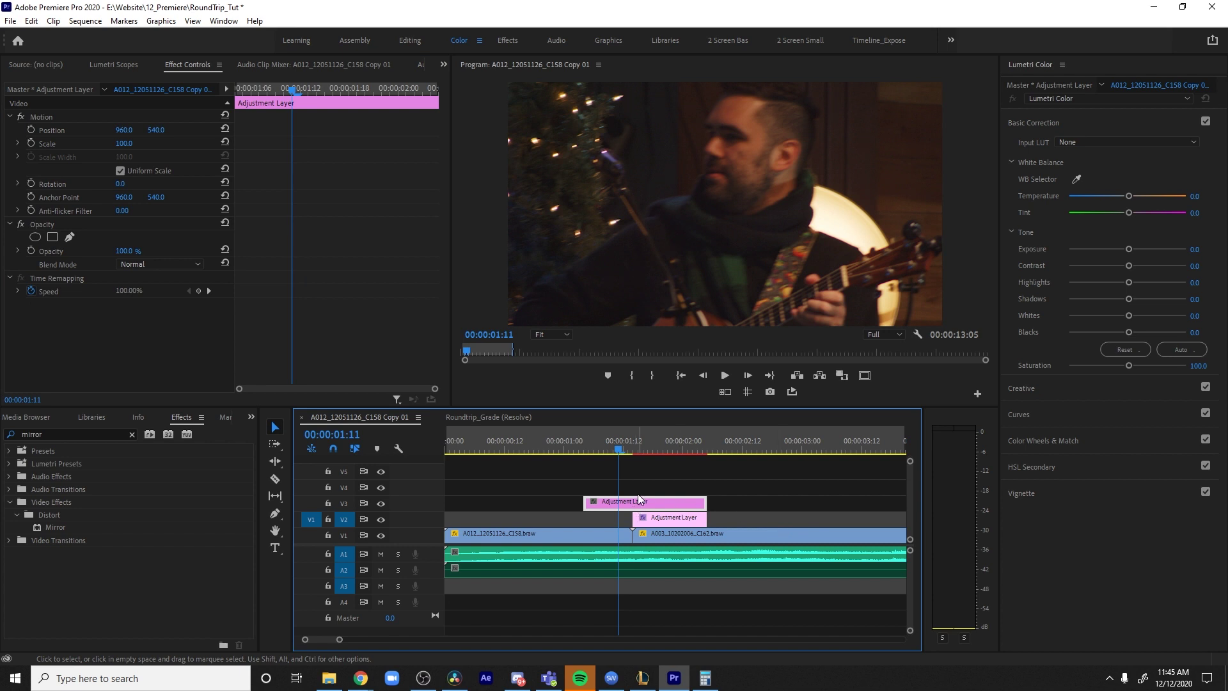
Apply Transform to the V3 adjustment layer and set a Scale keyframe at 1:09
{"action": "double_click", "coordinate": [94, 434]}
{"action": "type", "text": "transform"}
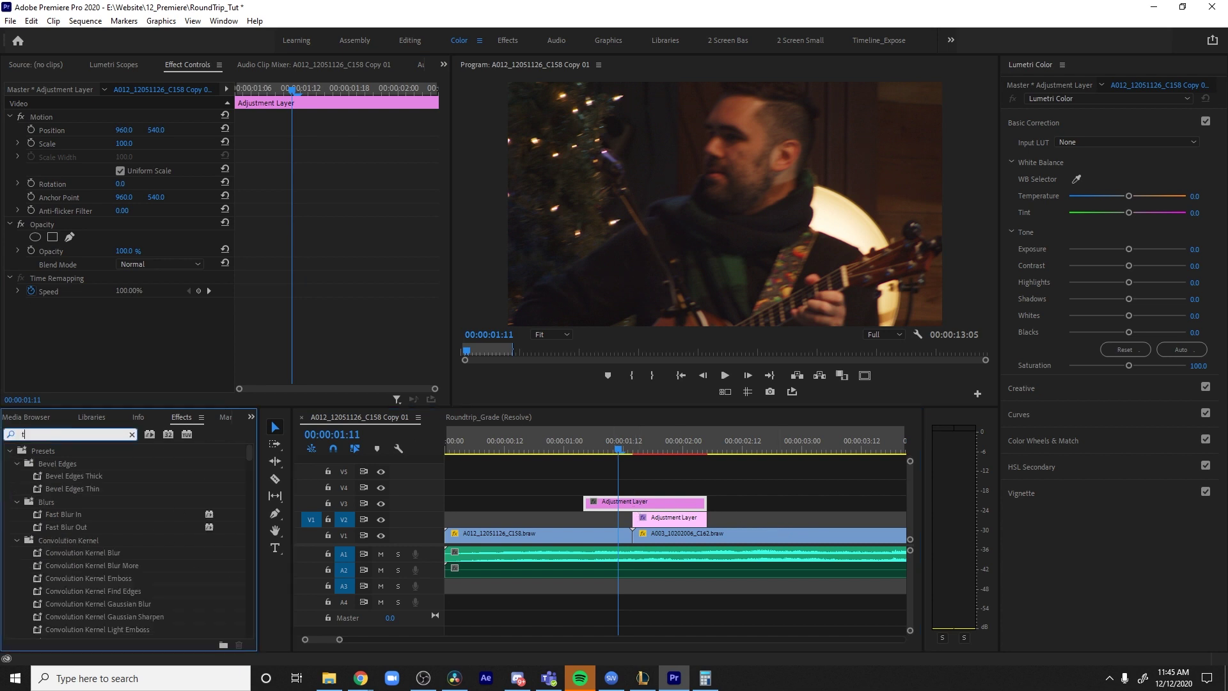
{"action": "double_click", "coordinate": [61, 527]}
{"action": "left_click", "coordinate": [613, 450]}
{"action": "left_click_drag", "start_coordinate": [613, 449], "coordinate": [608, 450]}
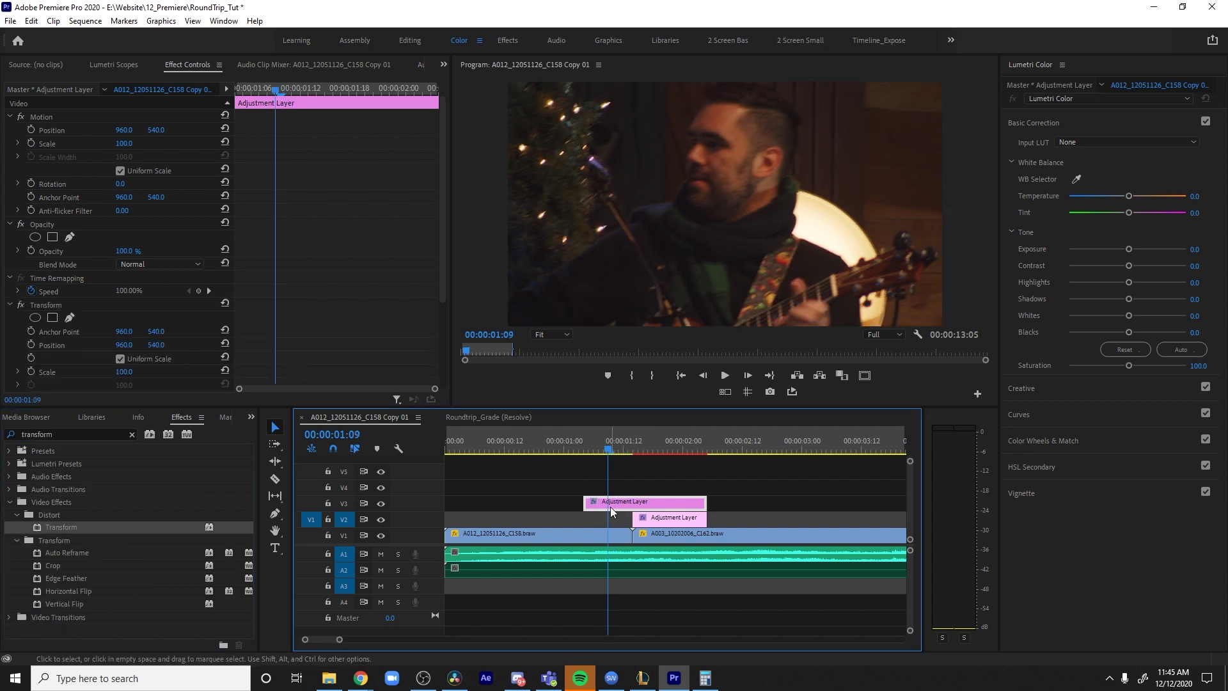
{"action": "left_click", "coordinate": [32, 372]}
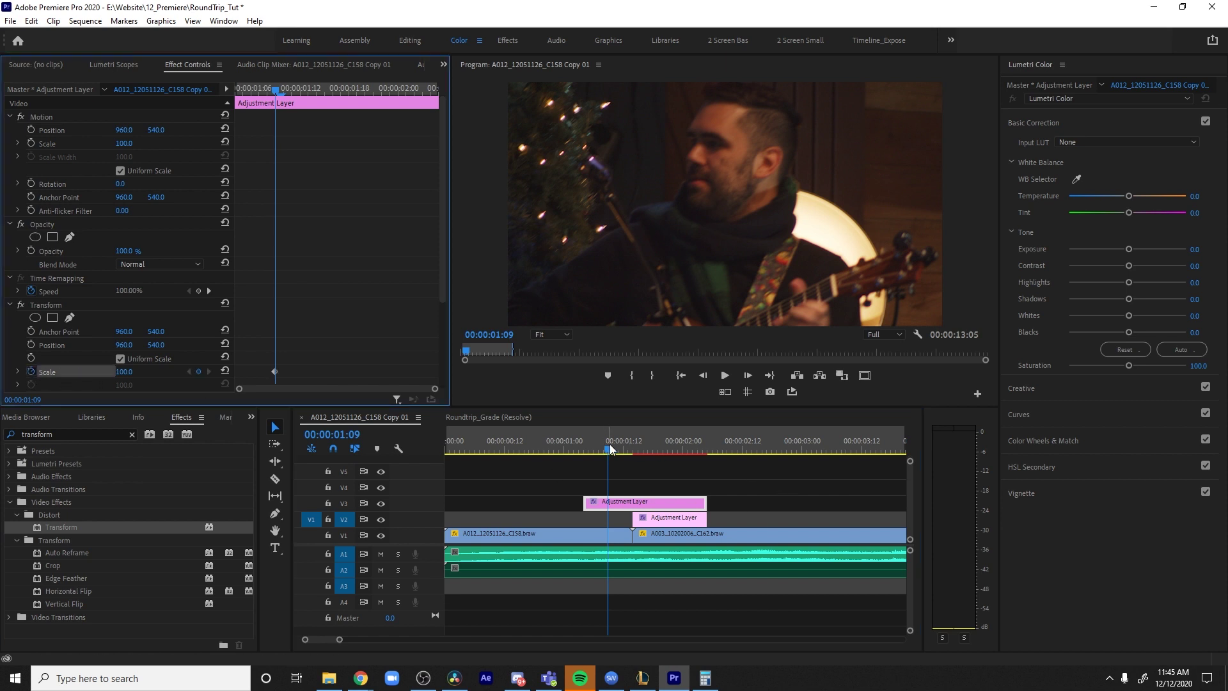
Add a Scale keyframe of 300 at 1:21 and preview the zoom
{"action": "left_click_drag", "start_coordinate": [608, 445], "coordinate": [670, 455]}
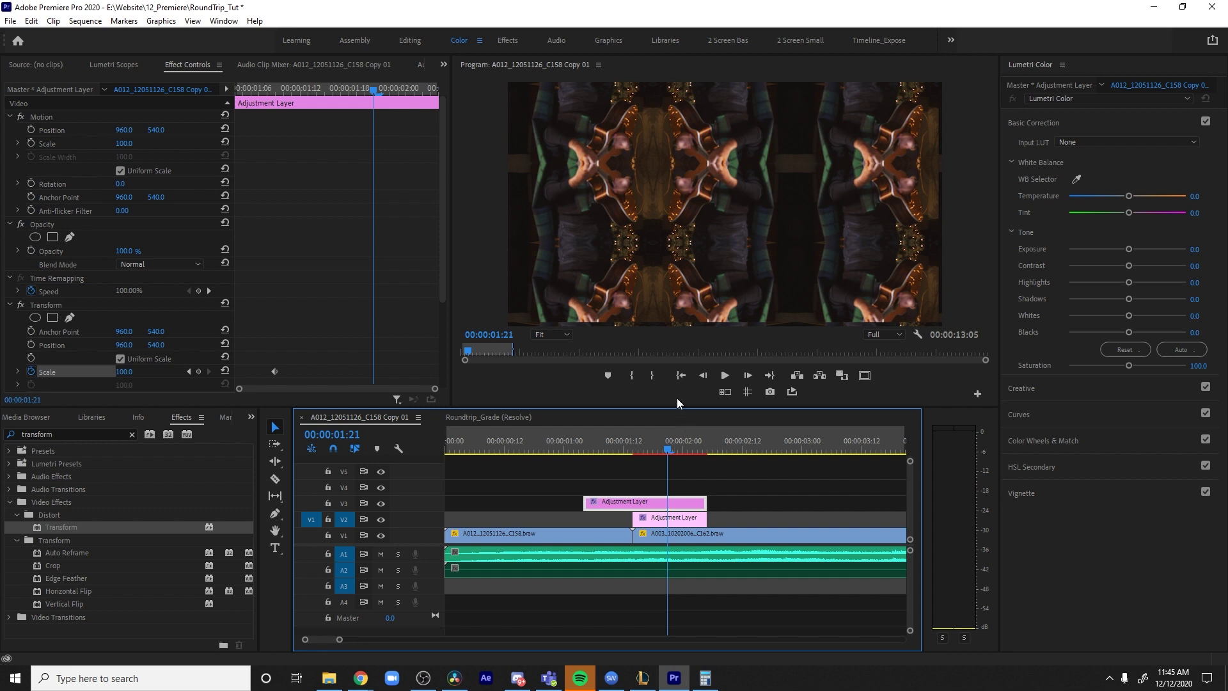
{"action": "left_click", "coordinate": [131, 372]}
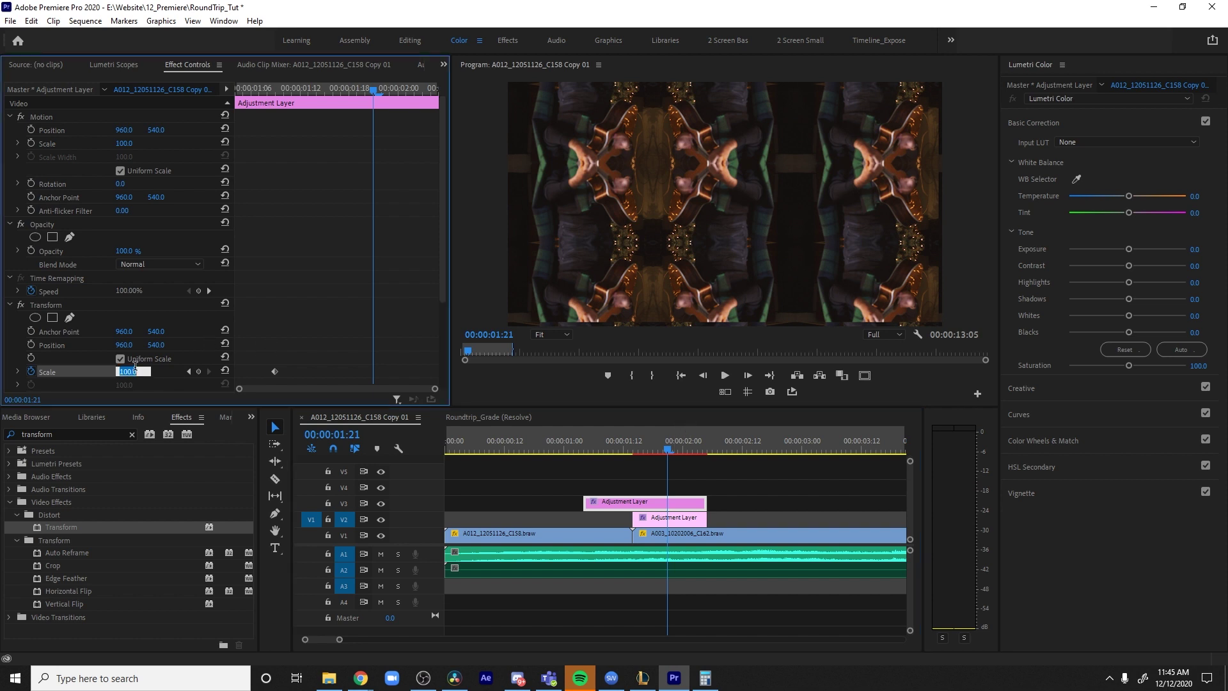
{"action": "type", "text": "300"}
{"action": "key", "text": "Return"}
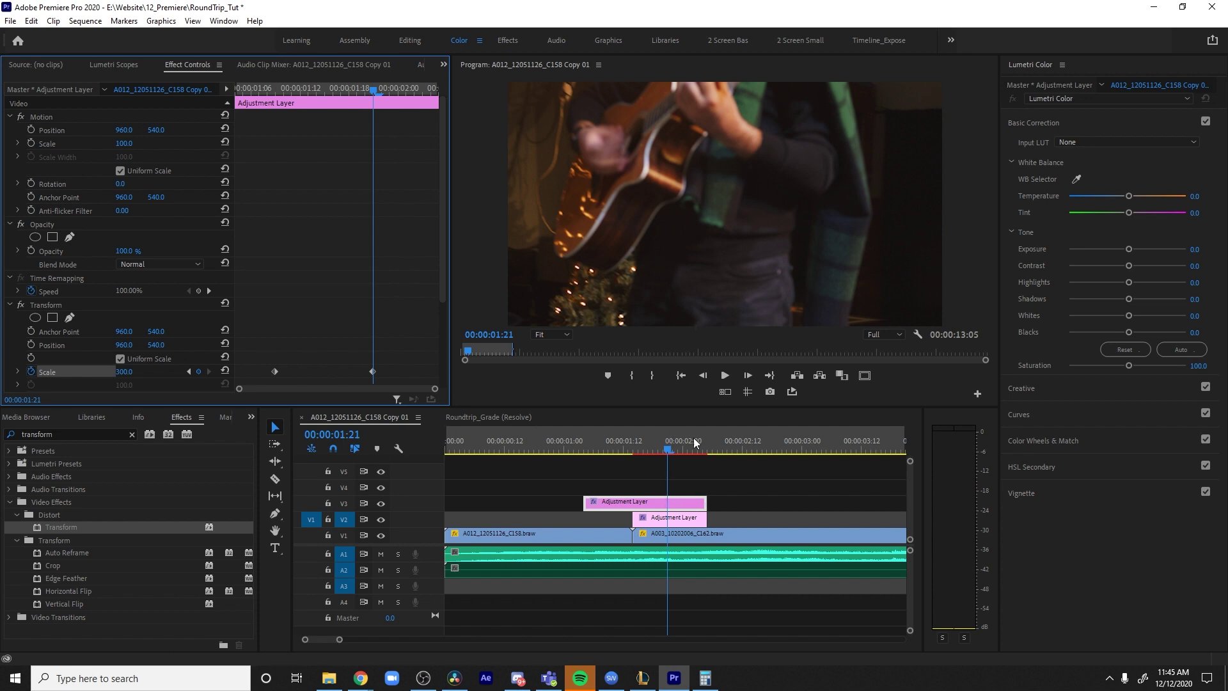
{"action": "left_click", "coordinate": [624, 451]}
{"action": "mouse_move", "coordinate": [625, 451]}
{"action": "left_mouse_down"}
{"action": "mouse_move", "coordinate": [689, 447]}
{"action": "mouse_move", "coordinate": [613, 447]}
{"action": "left_mouse_up"}
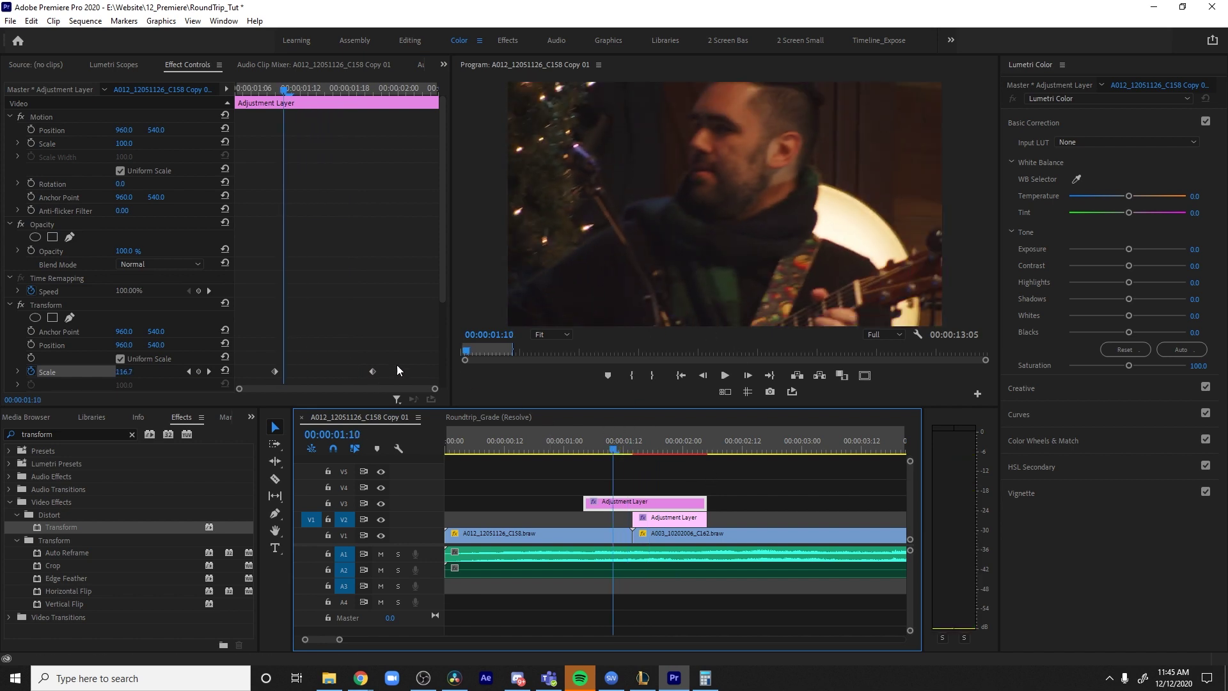
{"action": "left_click", "coordinate": [443, 279]}
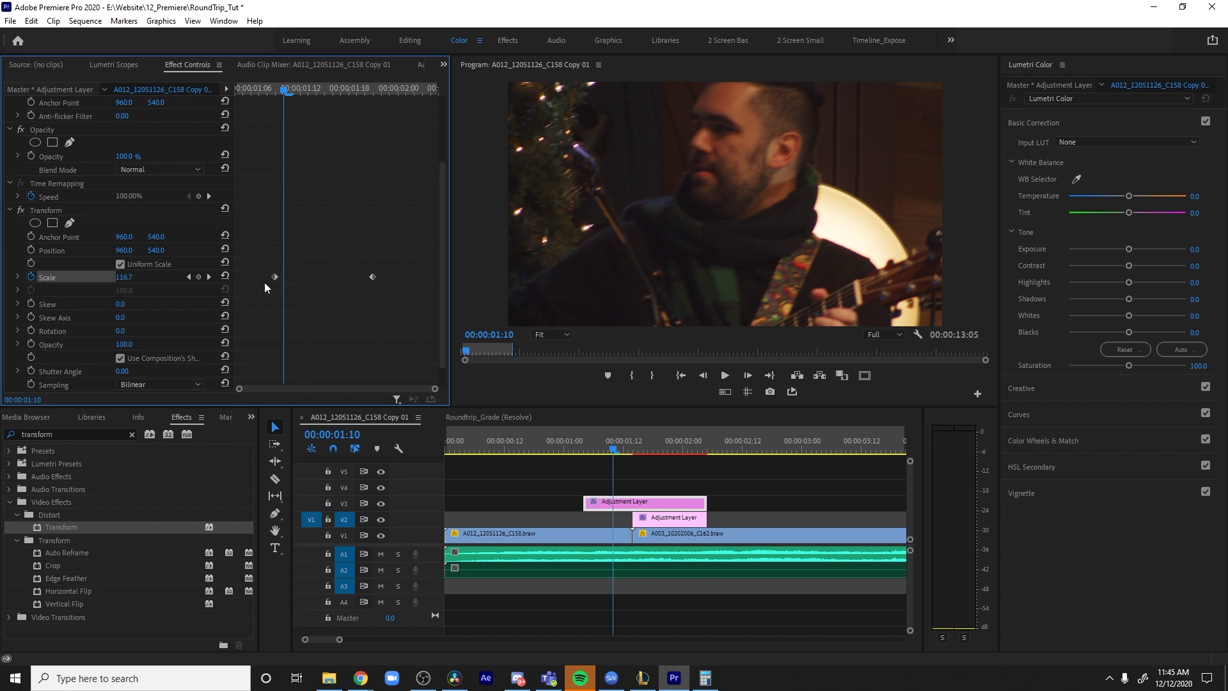
Set Transform's shutter angle to 180 for motion blur and check it around 1:15
{"action": "scroll", "coordinate": [322, 332], "scroll_direction": "down", "scroll_amount": 1}
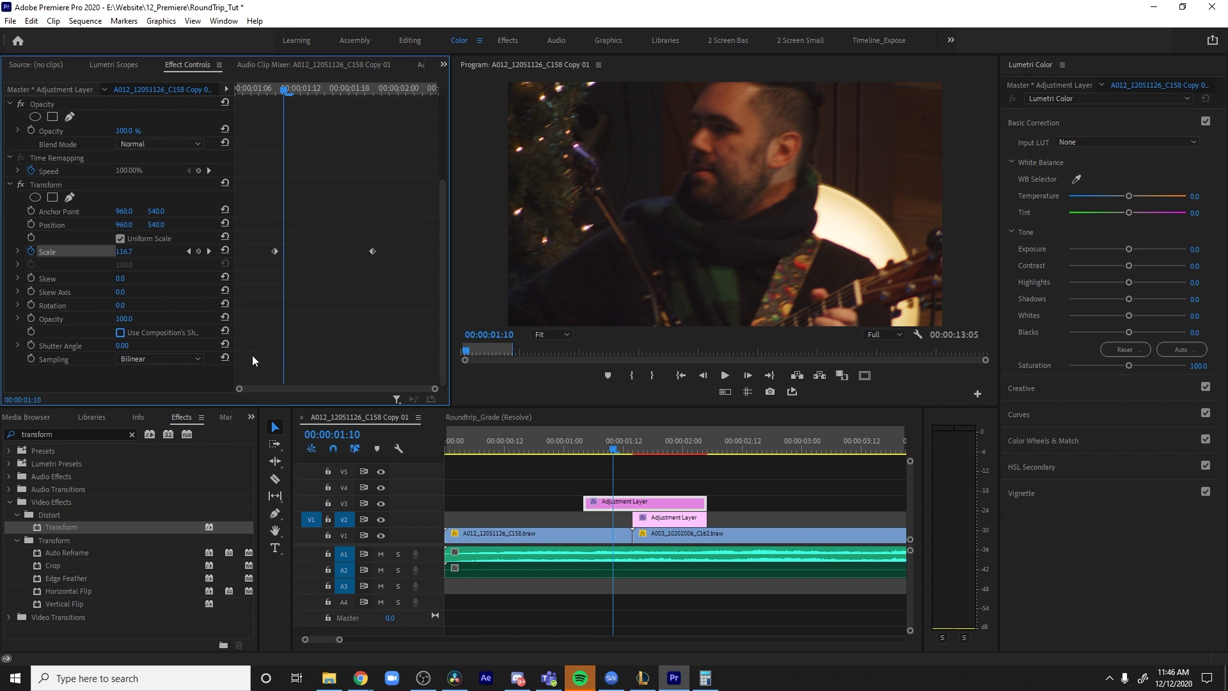
{"action": "left_click", "coordinate": [123, 346]}
{"action": "type", "text": "180"}
{"action": "key", "text": "Return"}
{"action": "left_click", "coordinate": [553, 412]}
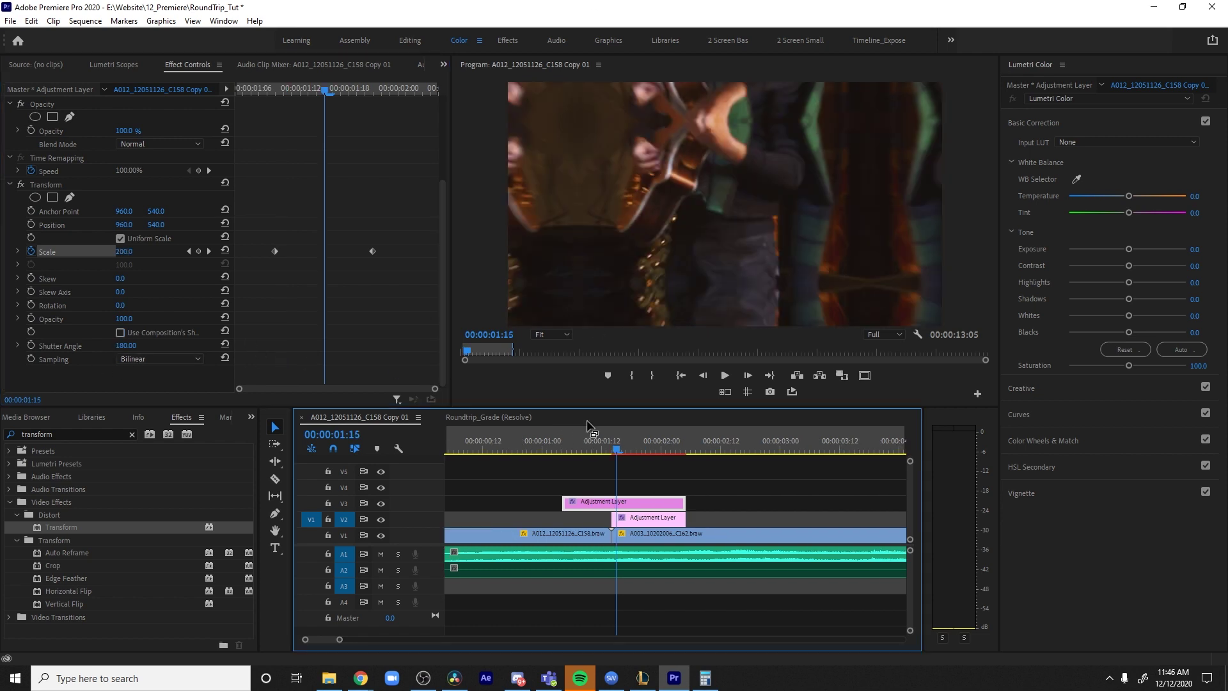
{"action": "left_click", "coordinate": [613, 449]}
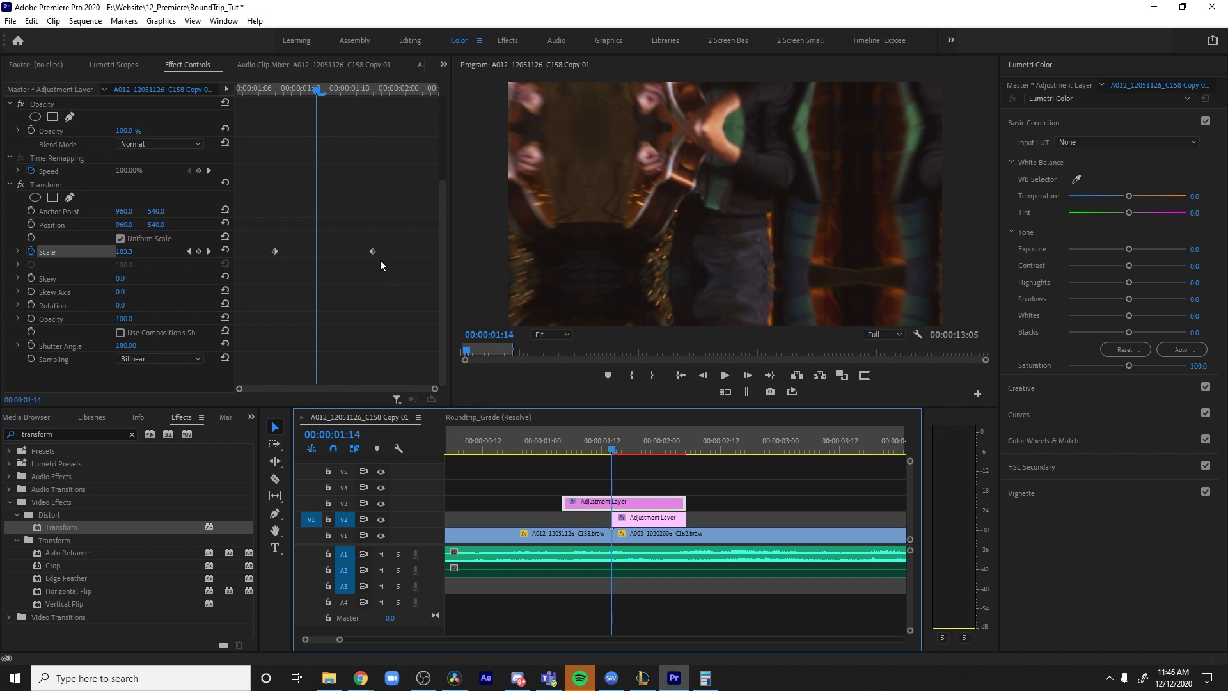
Drag the Scale keyframes closer to the cut and play back the tighter zoom
{"action": "left_click_drag", "start_coordinate": [373, 253], "coordinate": [298, 255]}
{"action": "left_click", "coordinate": [275, 251]}
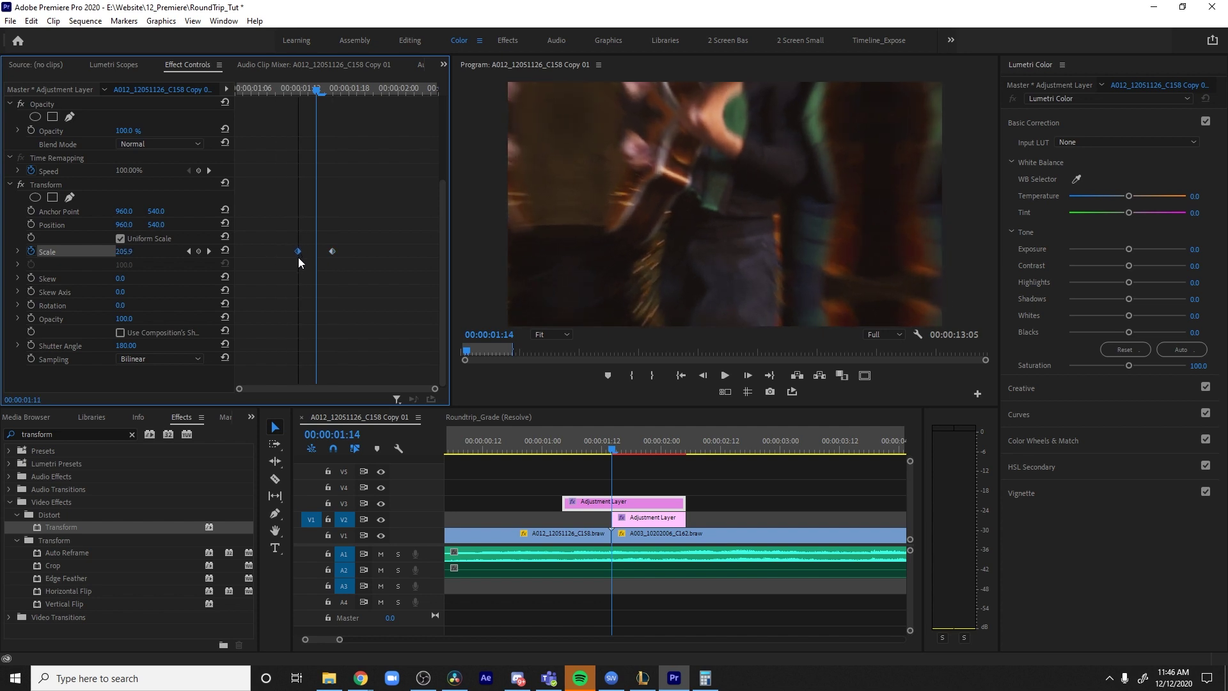
{"action": "left_click", "coordinate": [567, 450]}
{"action": "key", "text": "space"}
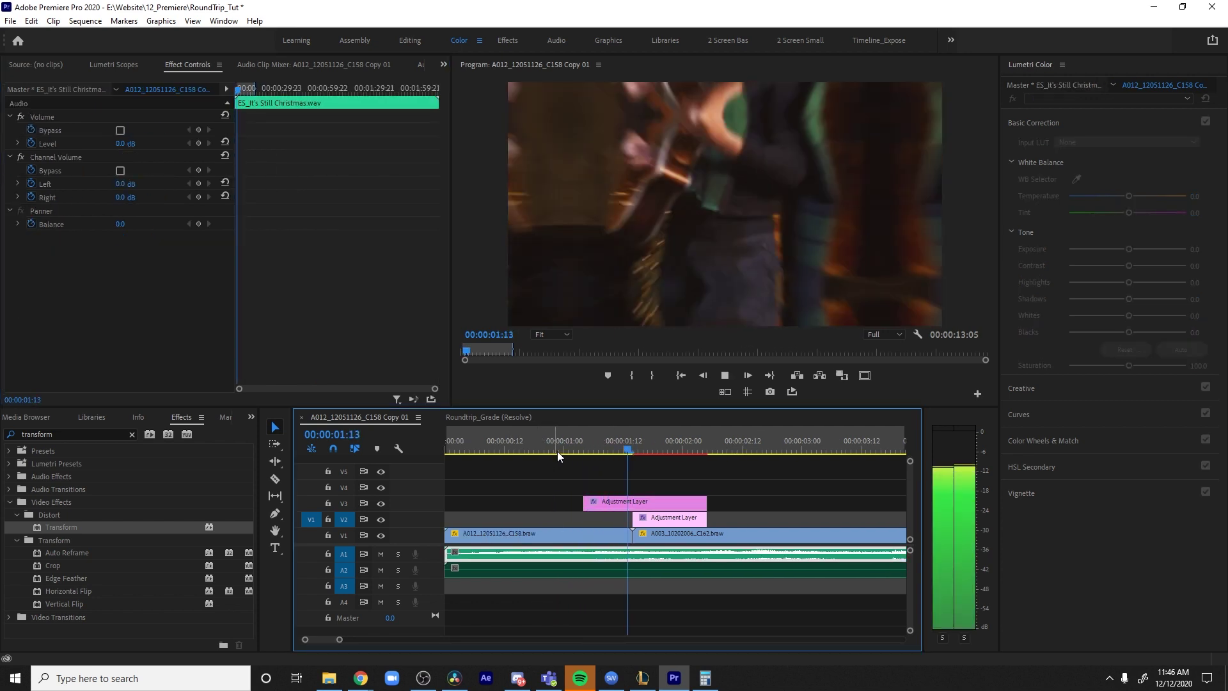
{"action": "left_click", "coordinate": [624, 502]}
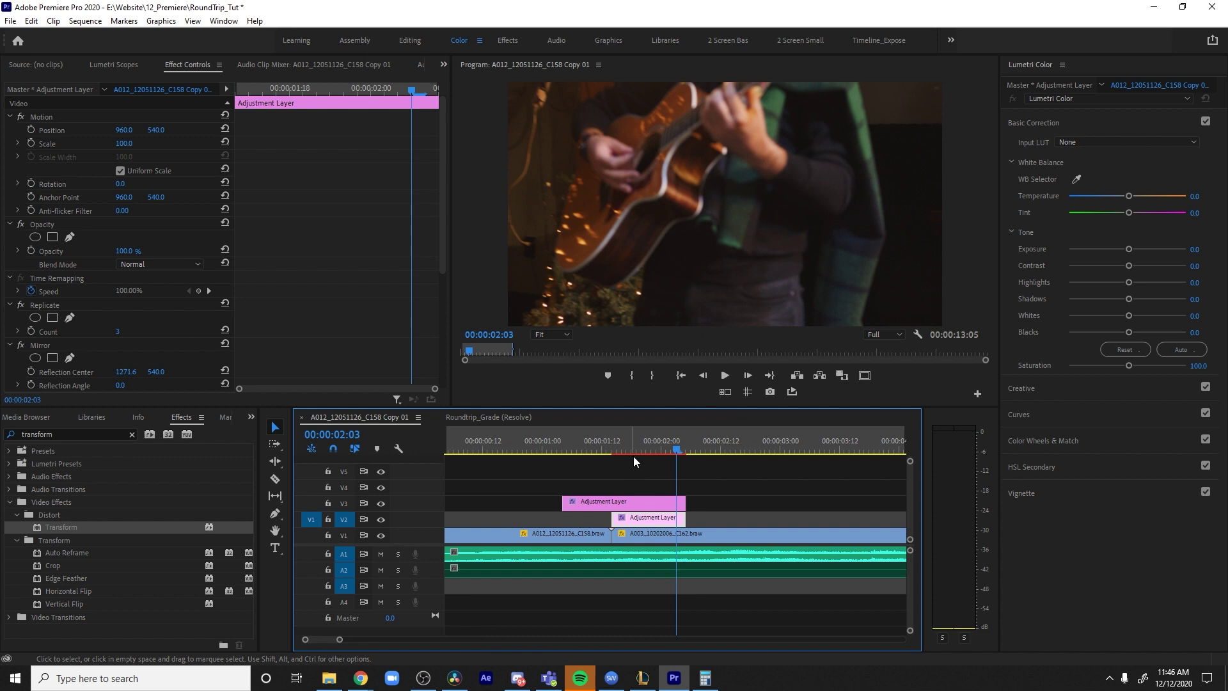
{"action": "key", "text": "Up"}
{"action": "scroll", "coordinate": [217, 296], "scroll_direction": "down", "scroll_amount": 3}
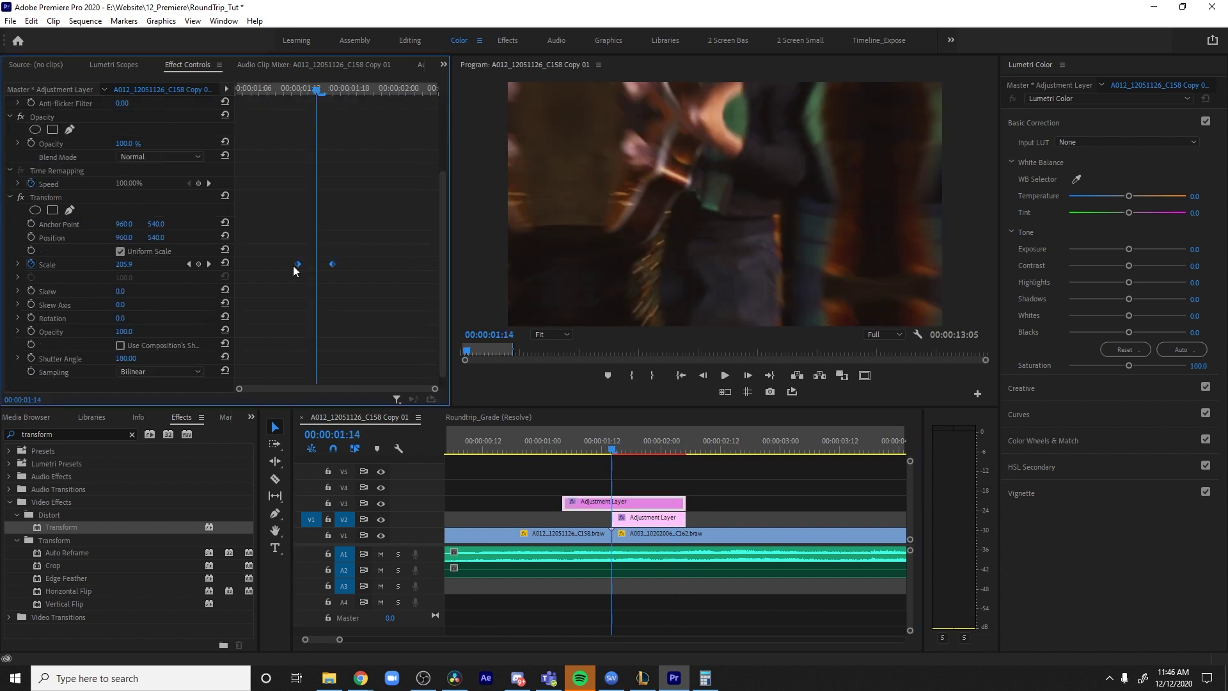
Shape the Scale velocity graph to ease out and in, then preview the ramped zoom
{"action": "left_click", "coordinate": [18, 264]}
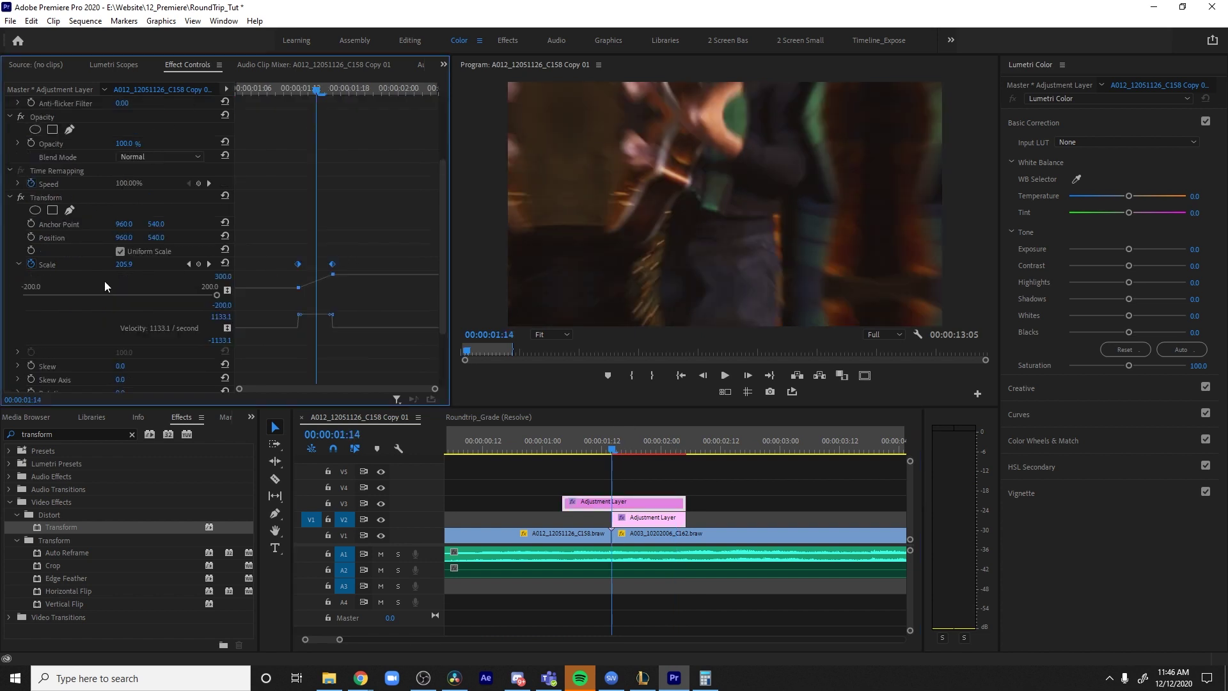
{"action": "left_click_drag", "start_coordinate": [435, 388], "coordinate": [345, 388]}
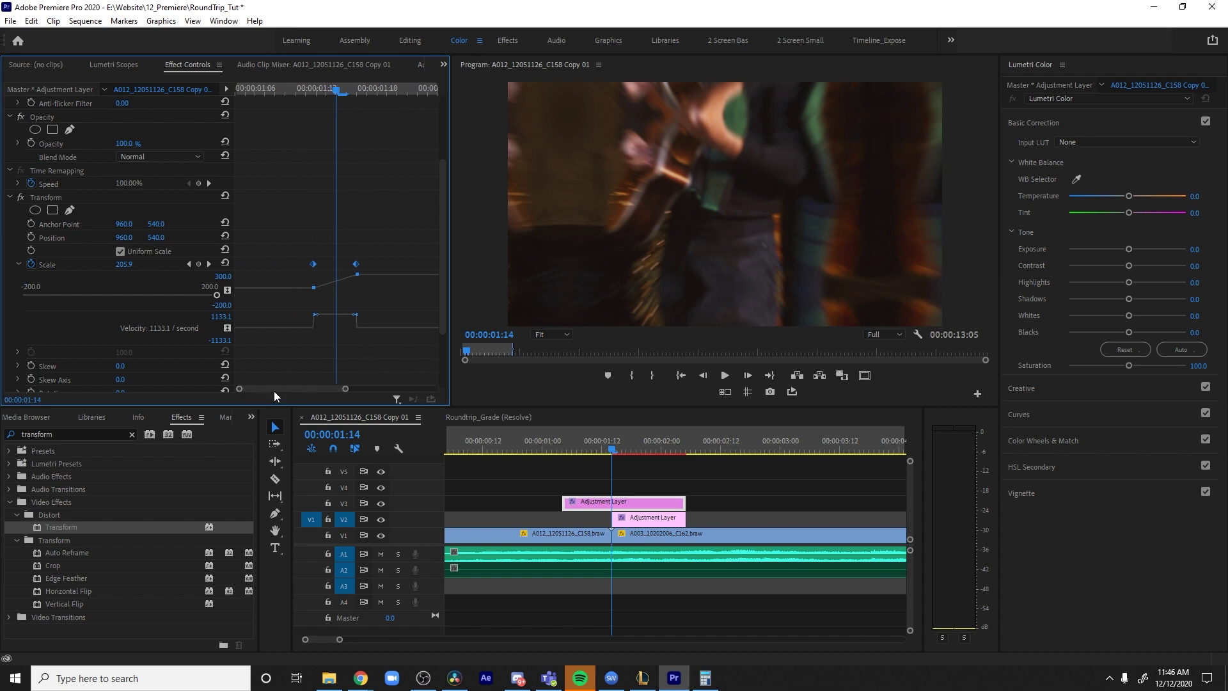
{"action": "left_click_drag", "start_coordinate": [315, 314], "coordinate": [402, 339]}
{"action": "key", "text": "ctrl+z"}
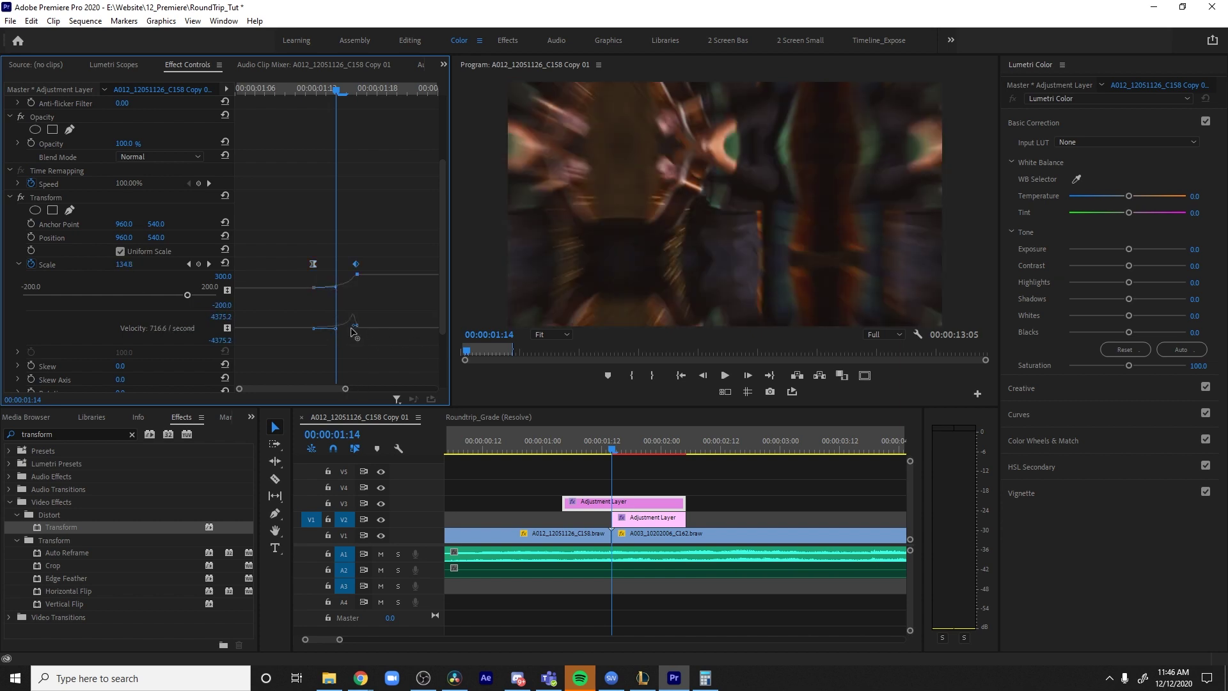
{"action": "left_click_drag", "start_coordinate": [353, 332], "coordinate": [356, 330]}
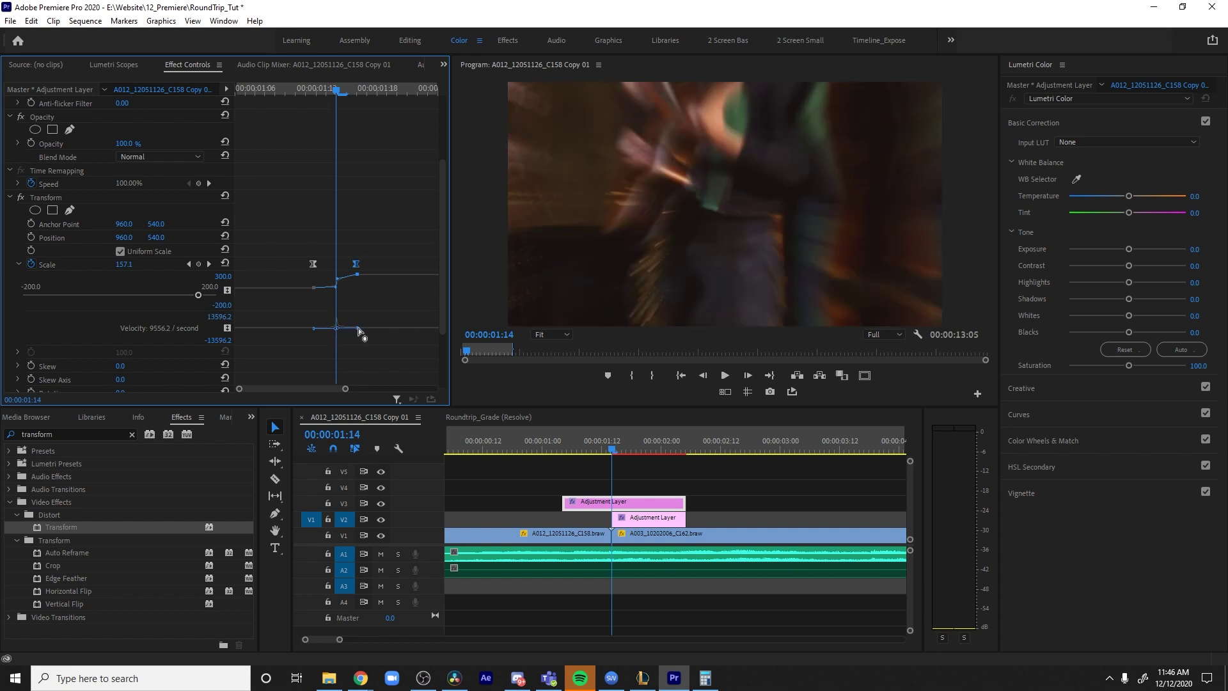
{"action": "key", "text": "space"}
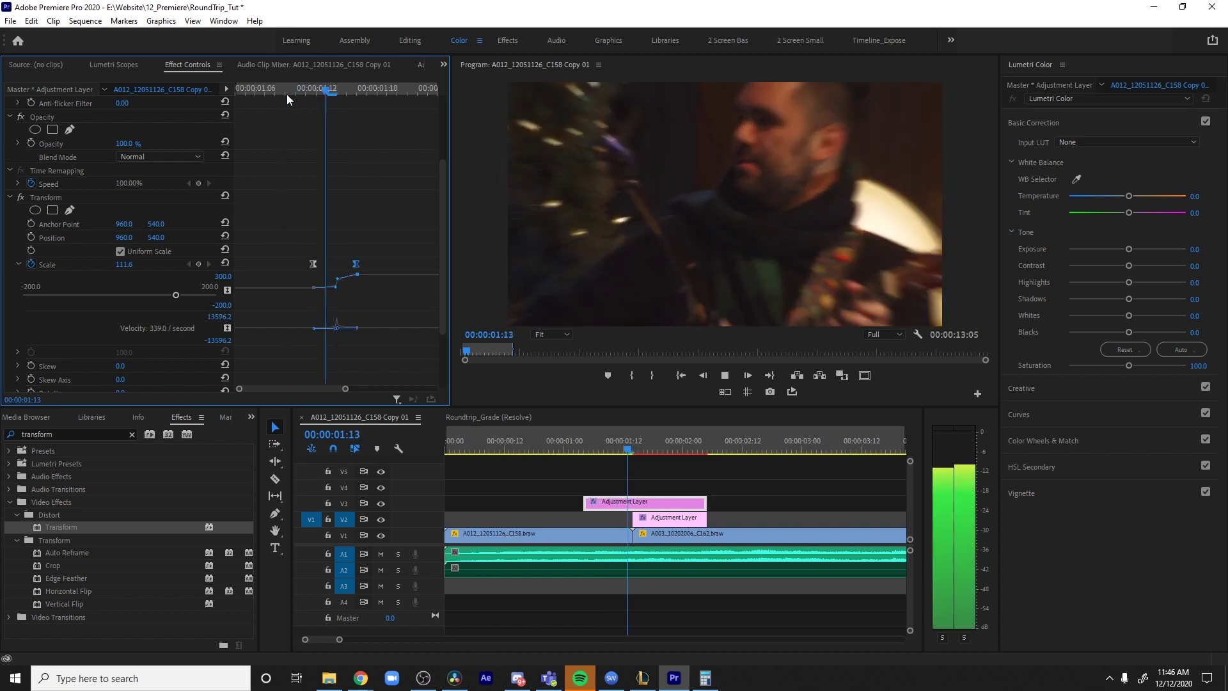
{"action": "left_click", "coordinate": [556, 444]}
{"action": "key", "text": "space"}
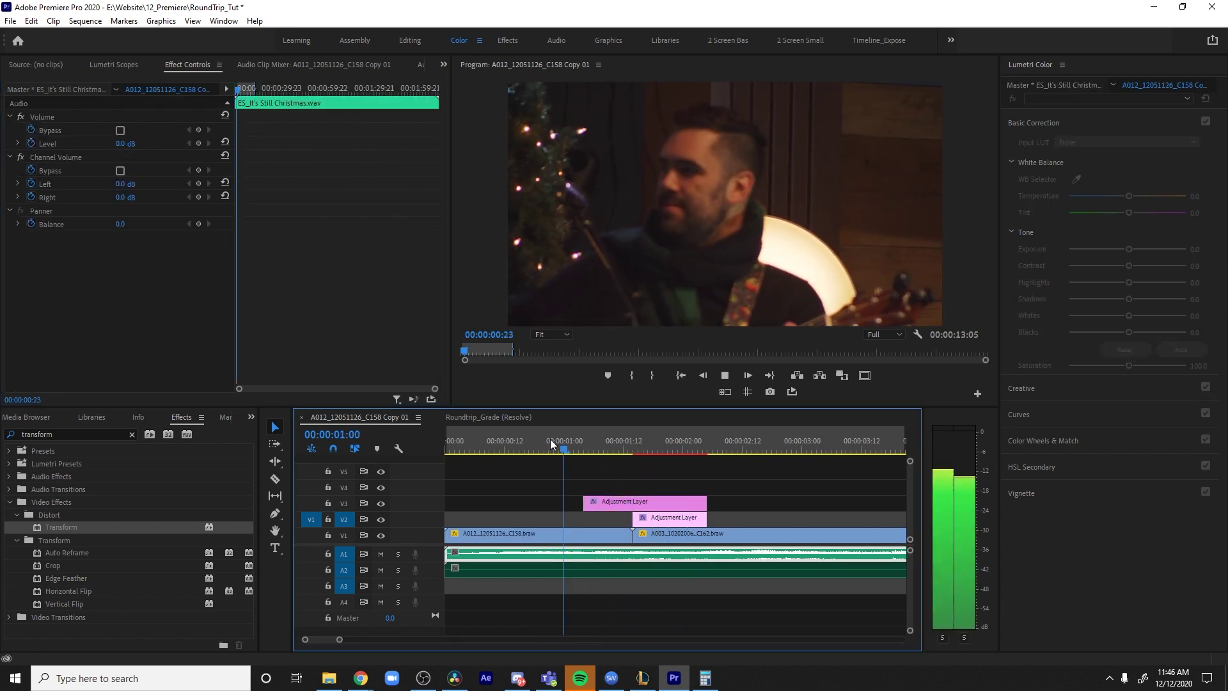
{"action": "key", "text": "space"}
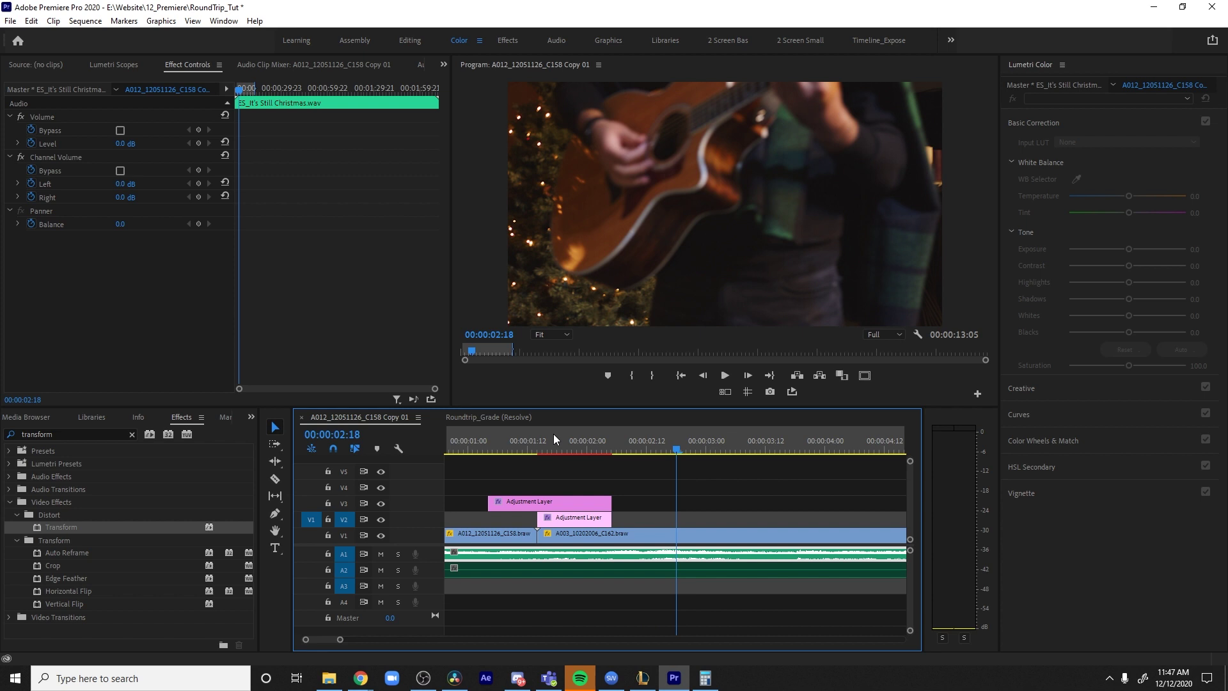
Alt-drag a copy of the V2 mirror adjustment clip onto the cut into DJI_0349.MOV
{"action": "left_click_drag", "start_coordinate": [340, 639], "coordinate": [377, 641]}
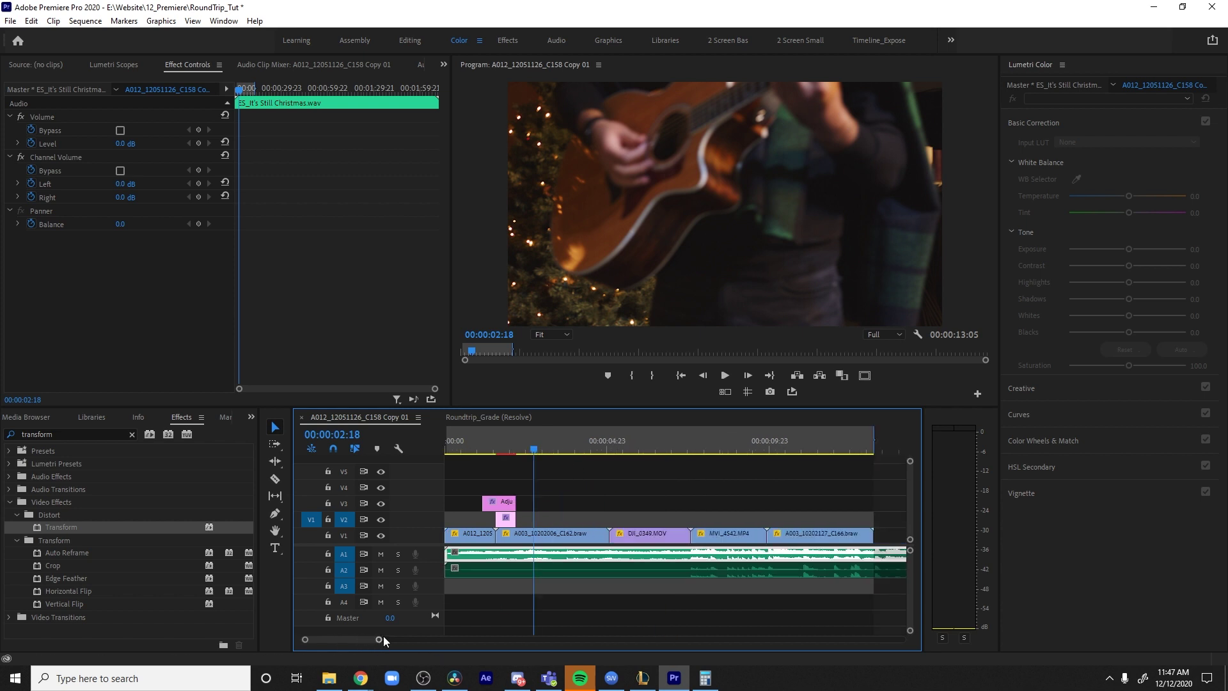
{"action": "left_click_drag", "start_coordinate": [558, 488], "coordinate": [460, 523]}
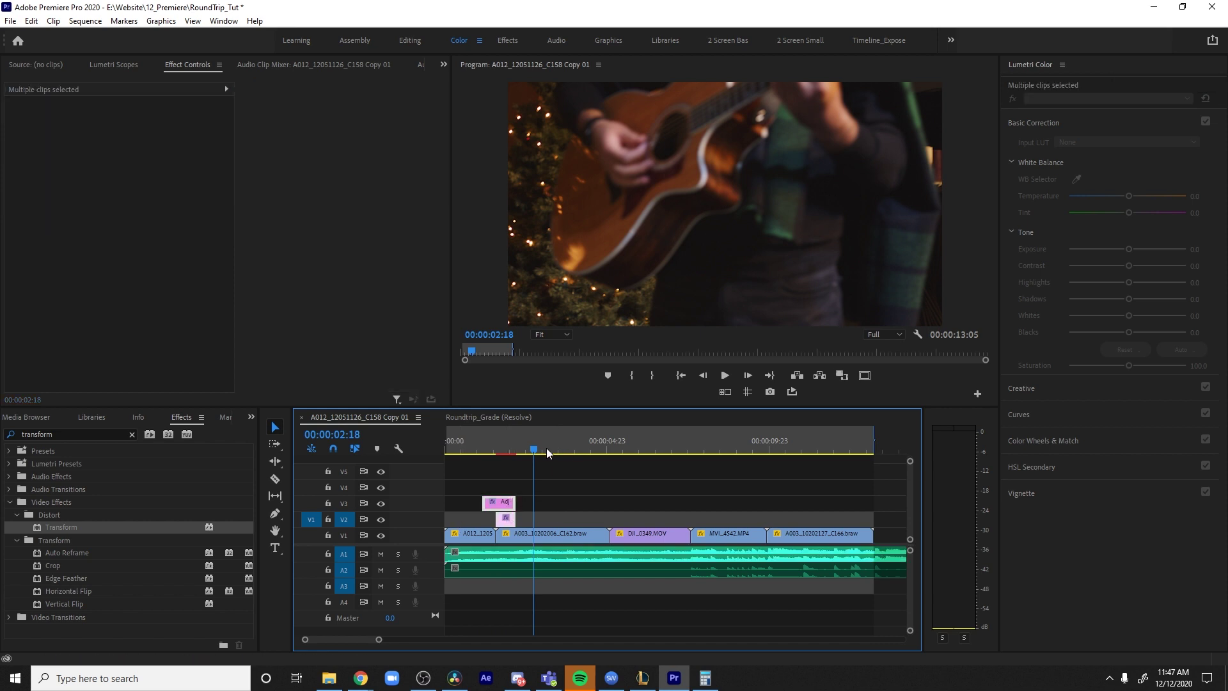
{"action": "left_click_drag", "start_coordinate": [546, 448], "coordinate": [565, 453]}
{"action": "left_click_drag", "start_coordinate": [474, 486], "coordinate": [539, 520]}
{"action": "left_click", "coordinate": [511, 518]}
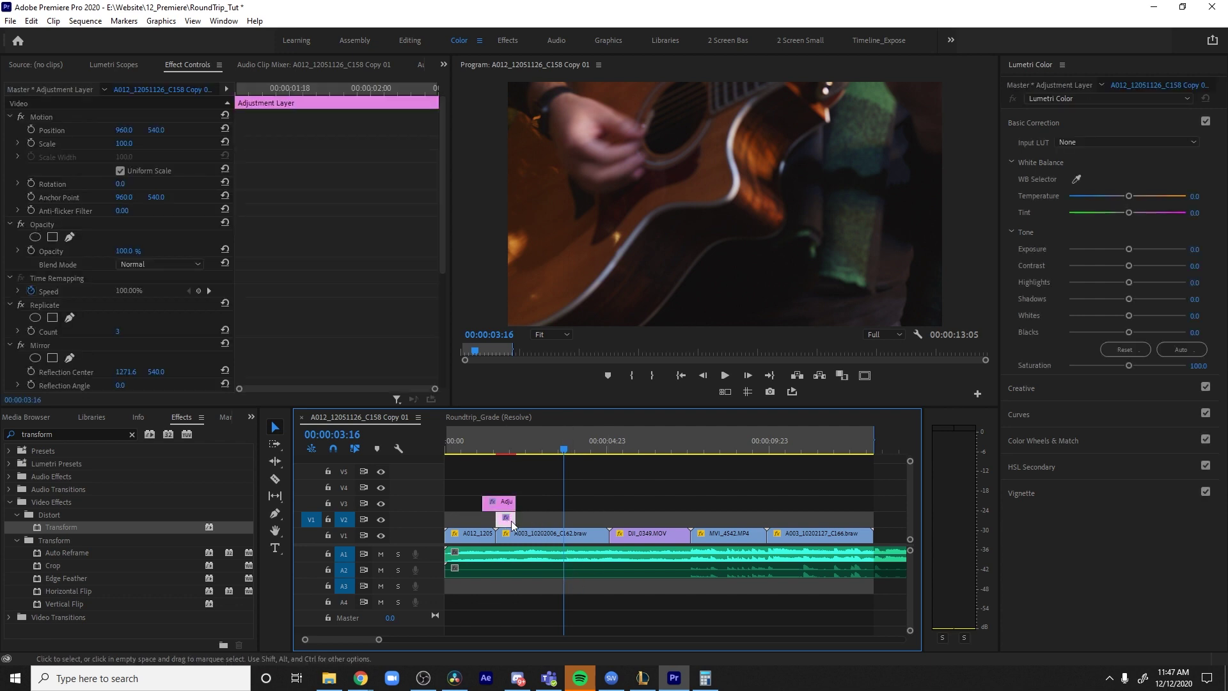
{"action": "left_click_drag", "start_coordinate": [506, 521], "coordinate": [601, 525]}
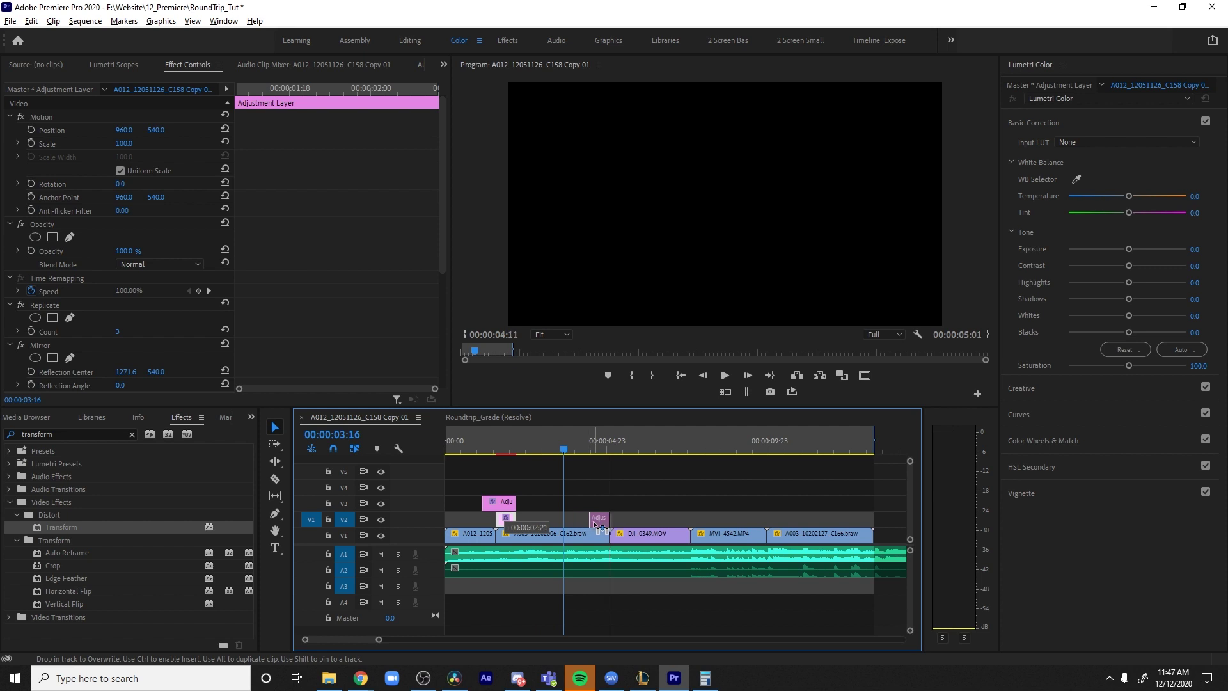
{"action": "left_click_drag", "start_coordinate": [597, 444], "coordinate": [592, 447]}
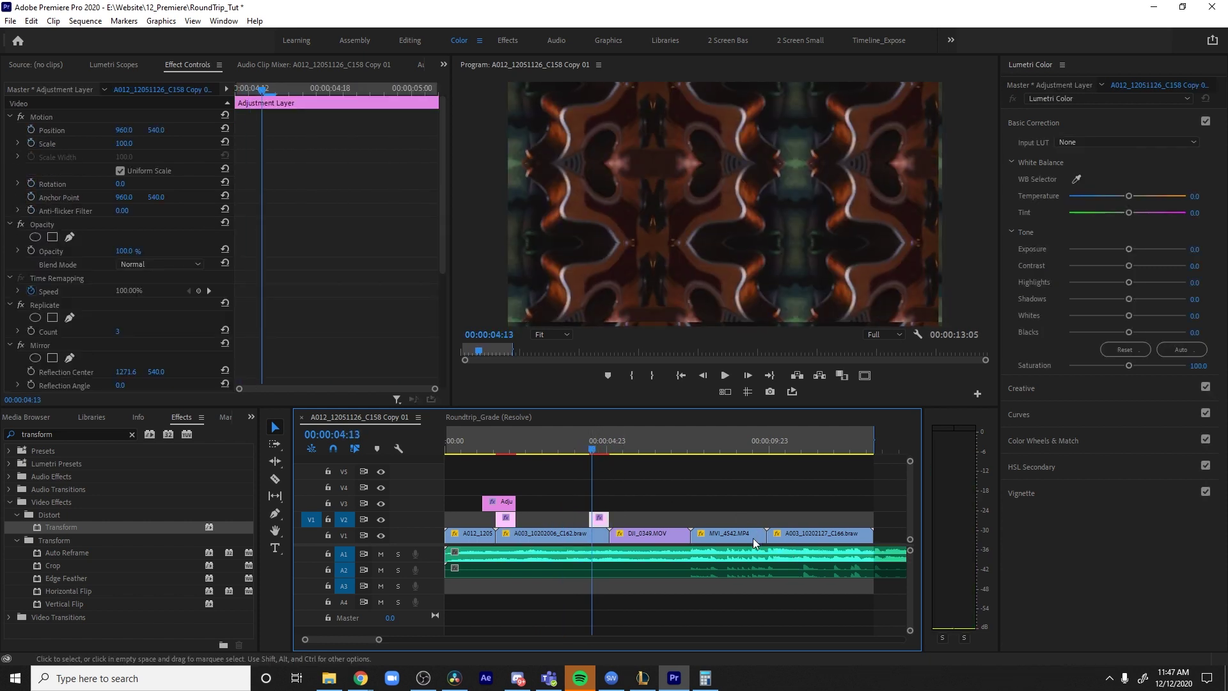
Alt-drag a copy of the V3 zoom clip above the new mirror clip
{"action": "left_click", "coordinate": [604, 448]}
{"action": "left_click", "coordinate": [502, 502]}
{"action": "left_click_drag", "start_coordinate": [509, 503], "coordinate": [620, 505]}
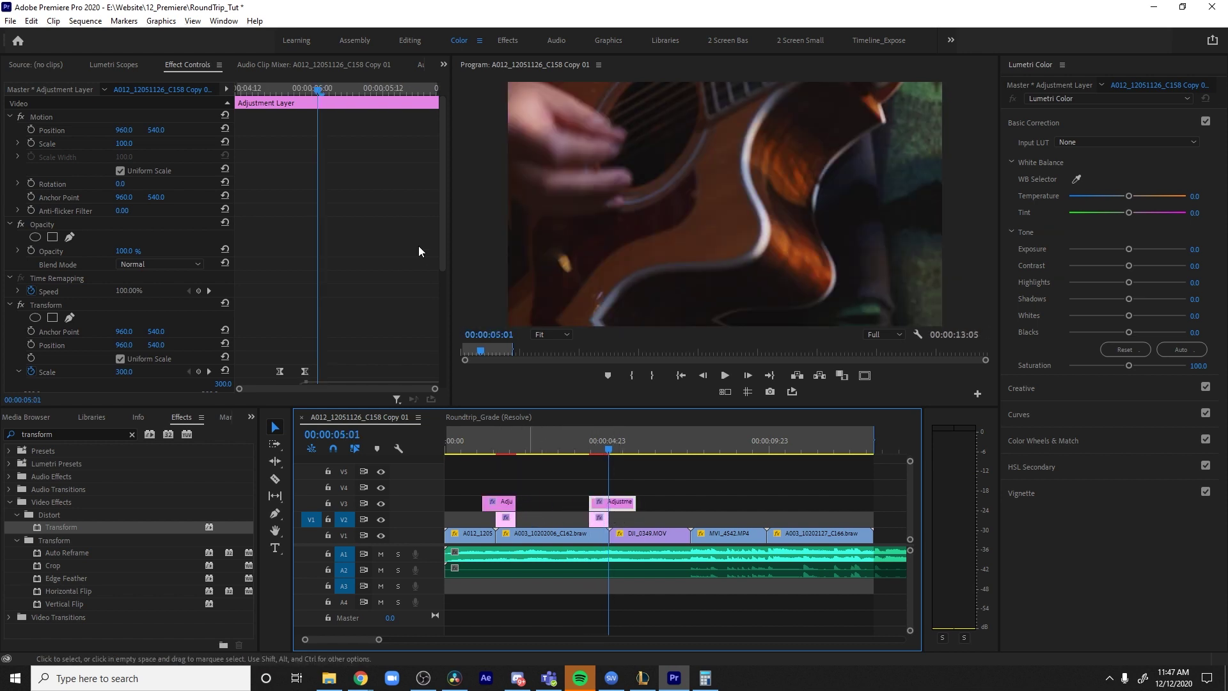
Shift the 300 Scale keyframe earlier and preview the retimed zoom at the DJI_0349.MOV cut
{"action": "left_click_drag", "start_coordinate": [440, 241], "coordinate": [449, 305]}
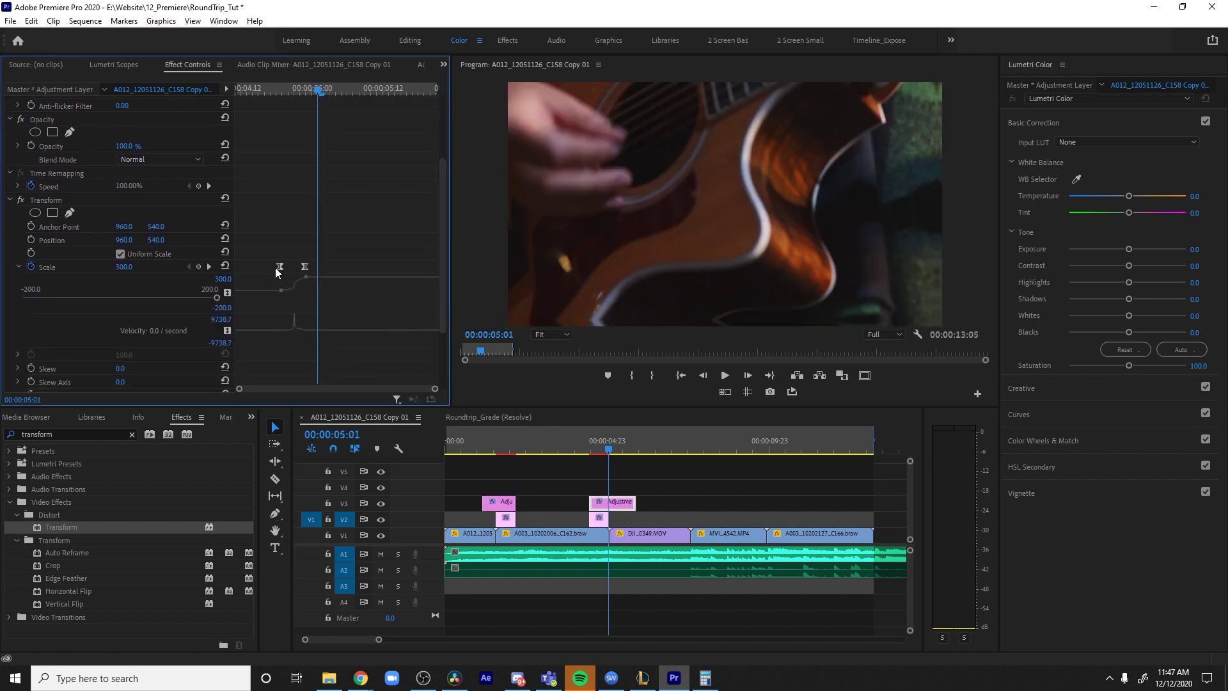
{"action": "mouse_move", "coordinate": [304, 266]}
{"action": "left_mouse_down"}
{"action": "mouse_move", "coordinate": [256, 275]}
{"action": "mouse_move", "coordinate": [324, 271]}
{"action": "mouse_move", "coordinate": [300, 267]}
{"action": "left_mouse_up"}
{"action": "left_click", "coordinate": [612, 451]}
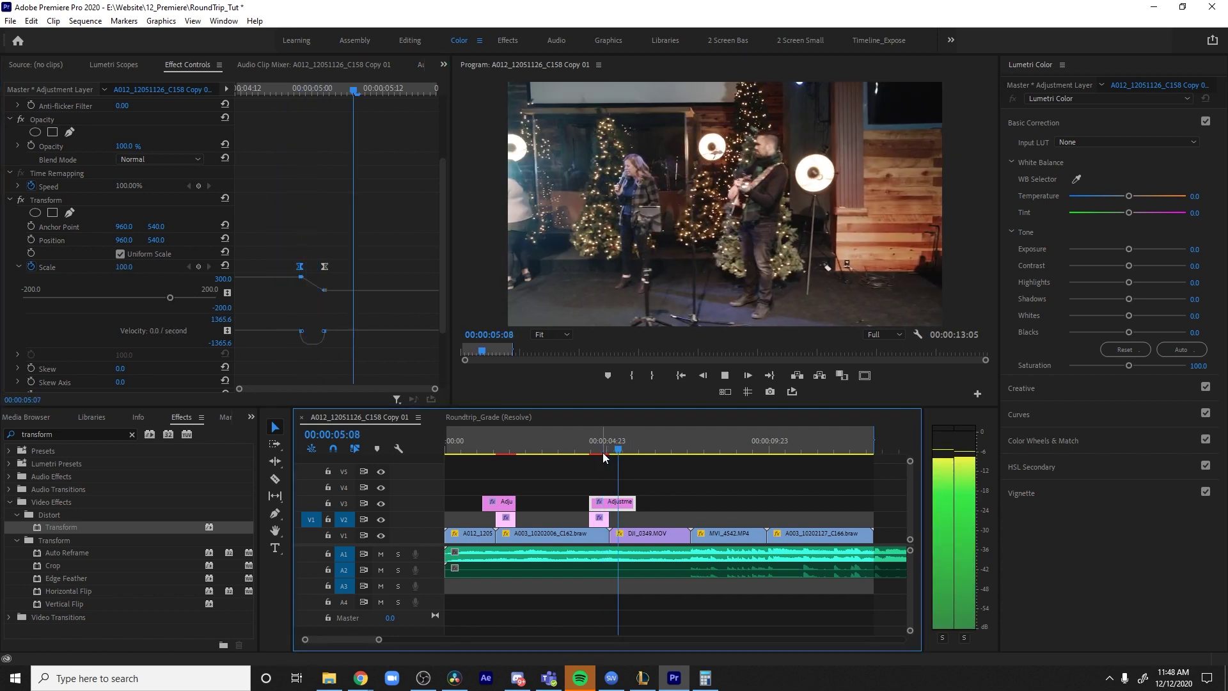
{"action": "key", "text": "space"}
{"action": "left_click", "coordinate": [588, 446]}
{"action": "key", "text": "space"}
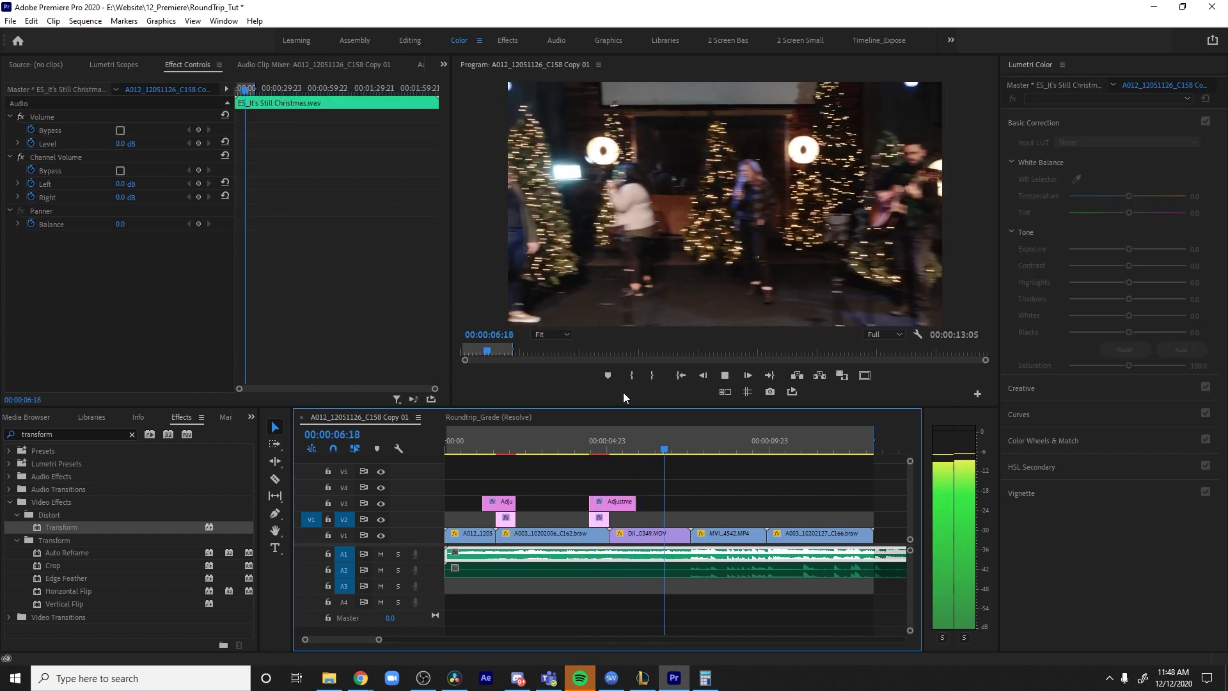
{"action": "key", "text": "space"}
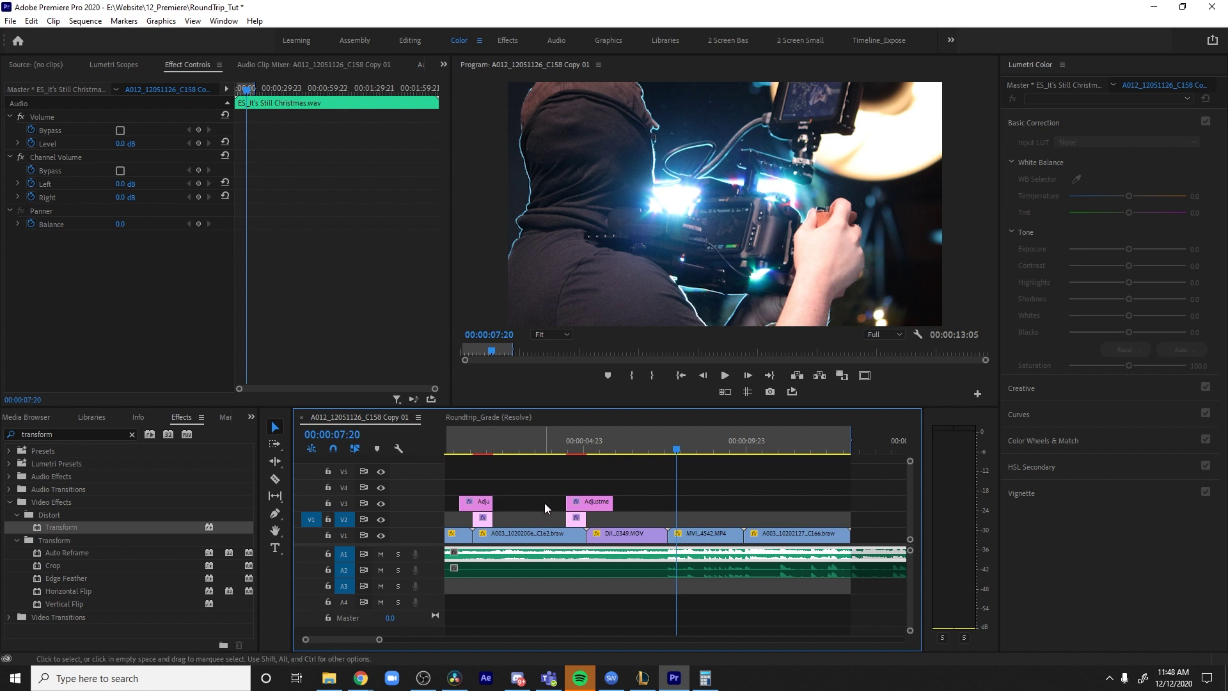
Duplicate the first adjustment layer pair onto the MVI_4542.MP4 cut, preview it, and shift a copy toward the last cut
{"action": "left_click_drag", "start_coordinate": [543, 502], "coordinate": [481, 513]}
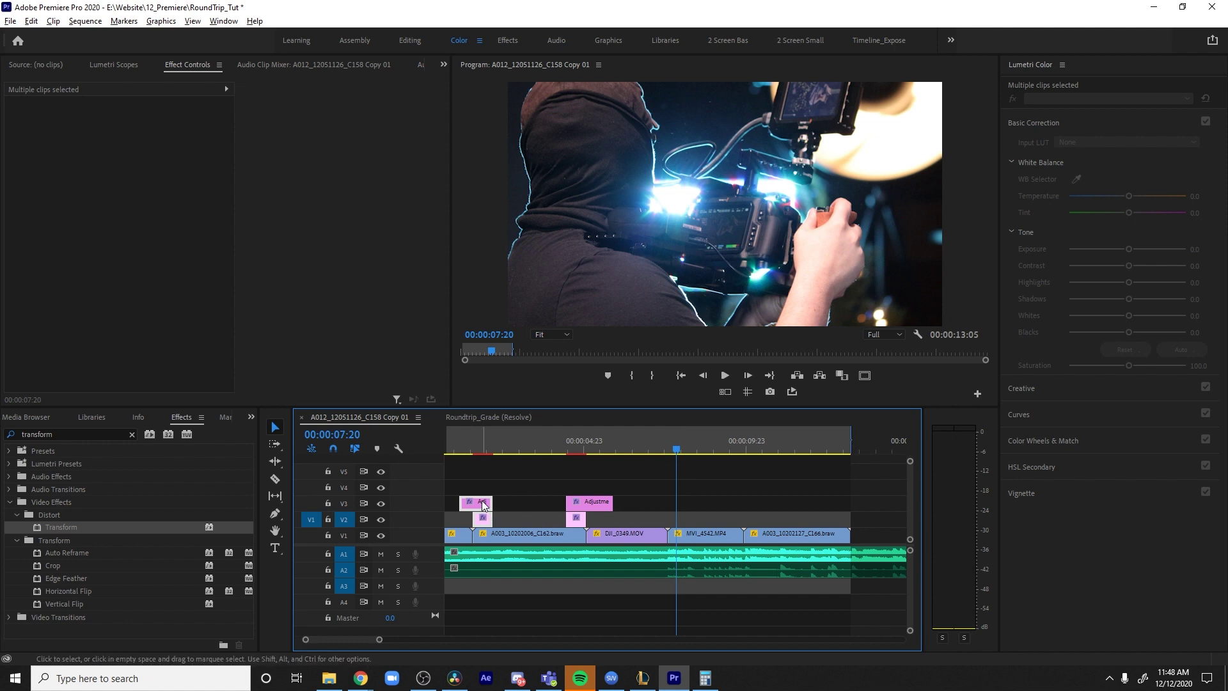
{"action": "left_click_drag", "start_coordinate": [487, 504], "coordinate": [683, 509]}
{"action": "left_click", "coordinate": [639, 442]}
{"action": "key", "text": "space"}
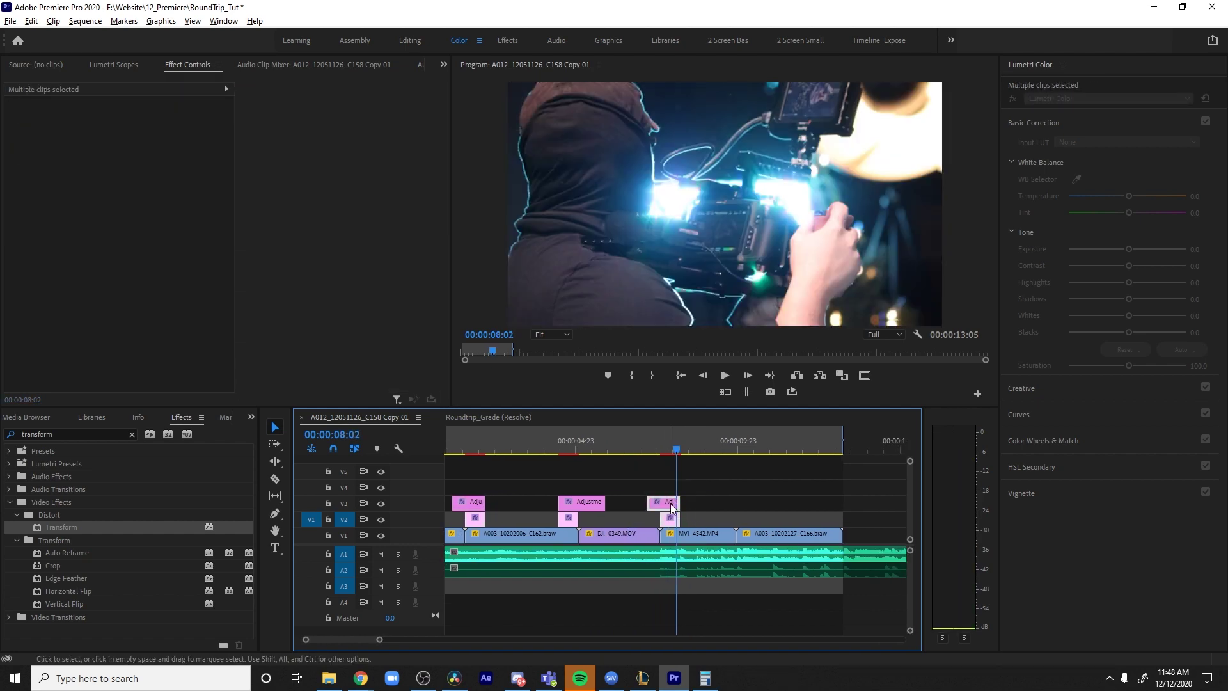
{"action": "left_click_drag", "start_coordinate": [673, 506], "coordinate": [750, 507]}
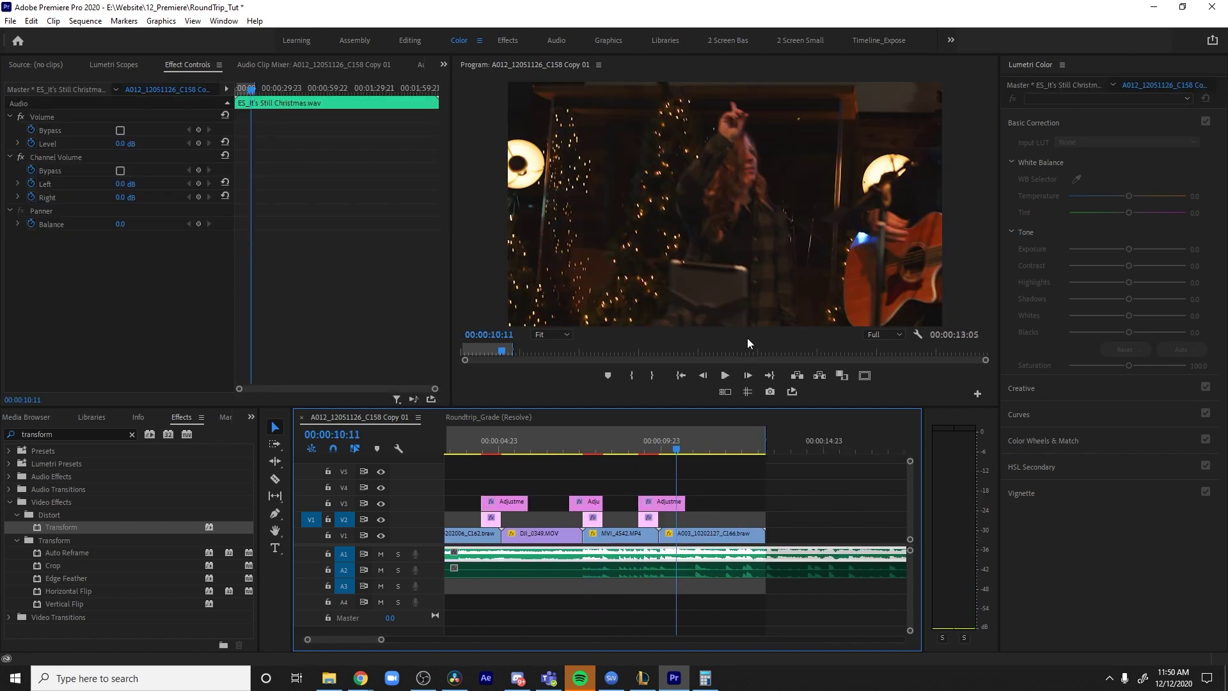